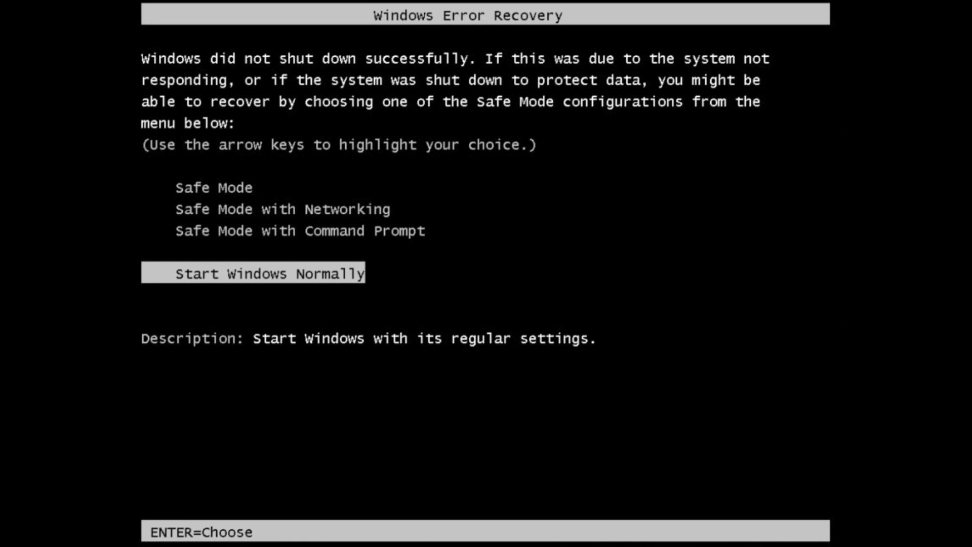
# - In Windows Error Recovery, boot into Safe Mode with Networking
pyautogui.press('Up')
pyautogui.press('Up')
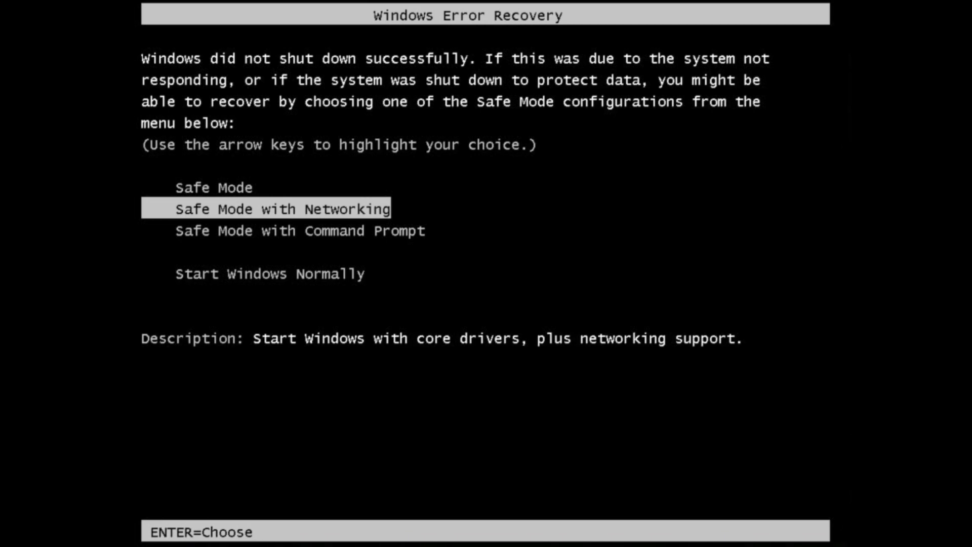
pyautogui.press('Return')
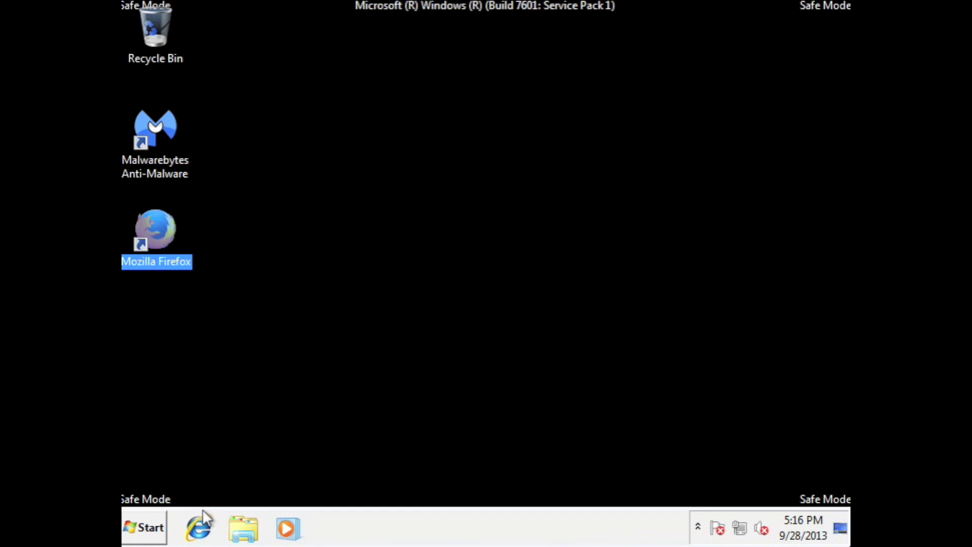
# - Open Internet Explorer and load google.com
pyautogui.click(198, 528)
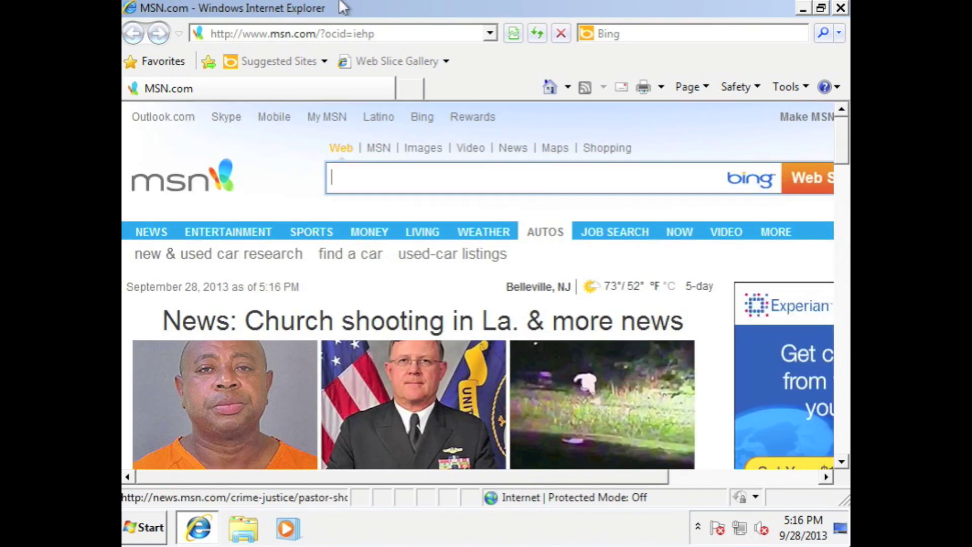
pyautogui.click(338, 35)
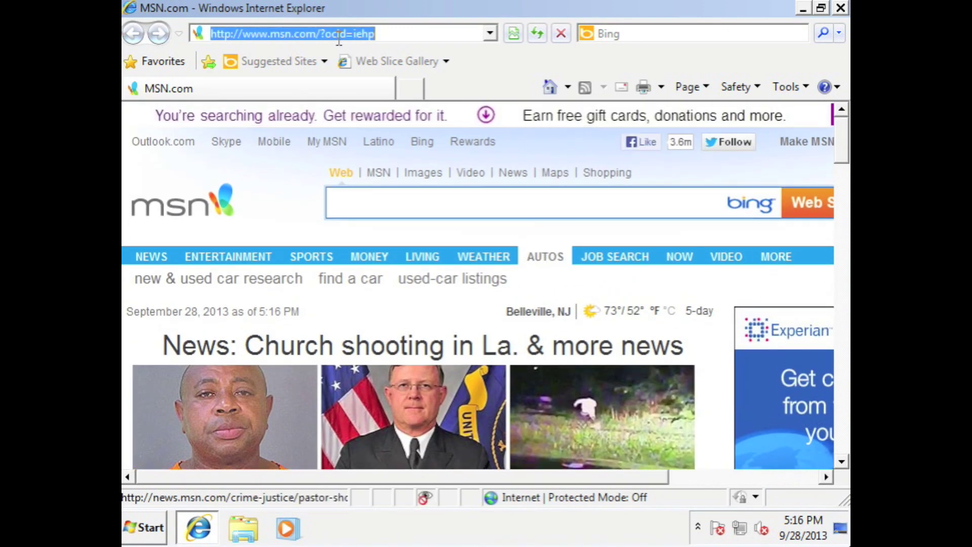
pyautogui.write('google.com')
pyautogui.press('Return')
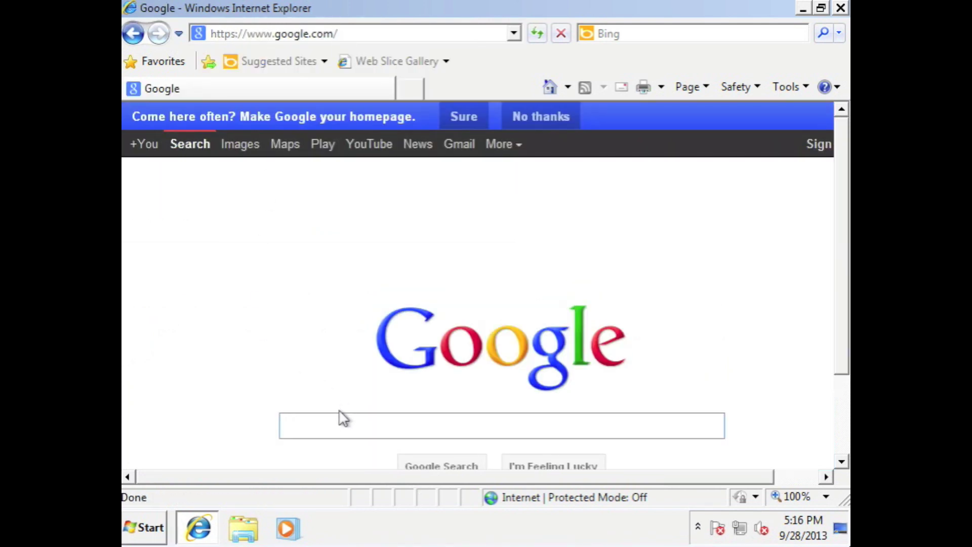
# - Search Google for malwarebytes and open the malwarebytes.org result
pyautogui.write('malwa')
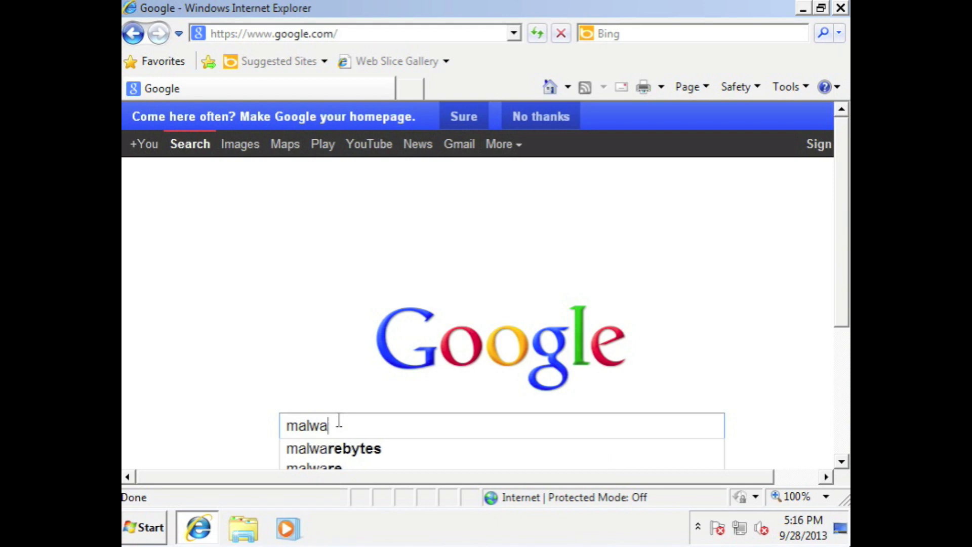
pyautogui.press('Down')
pyautogui.press('Return')
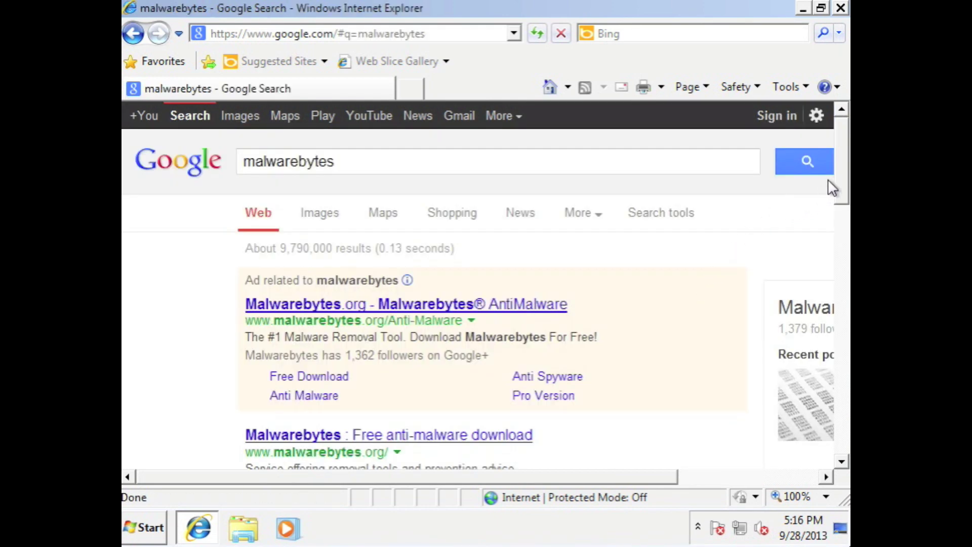
pyautogui.moveTo(843, 178); pyautogui.dragTo(842, 234)
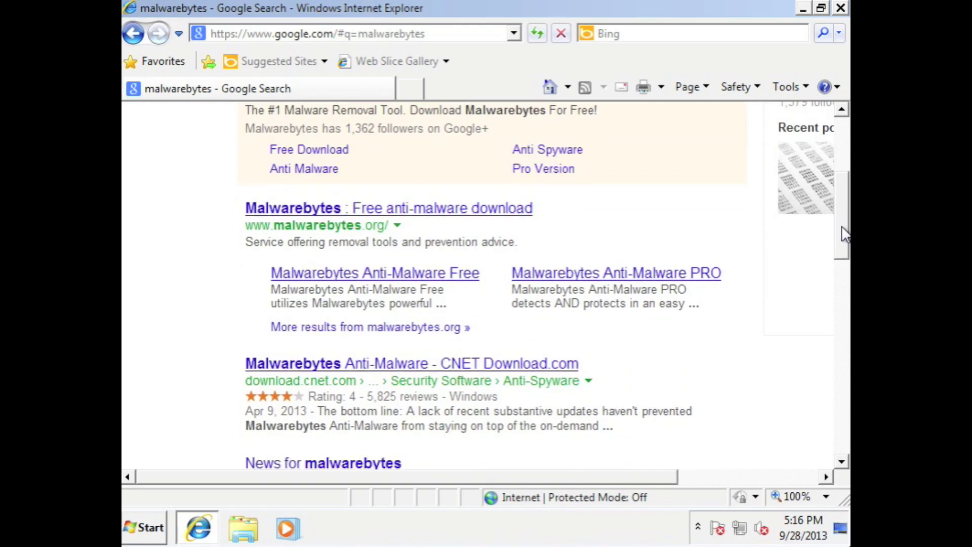
pyautogui.click(326, 217)
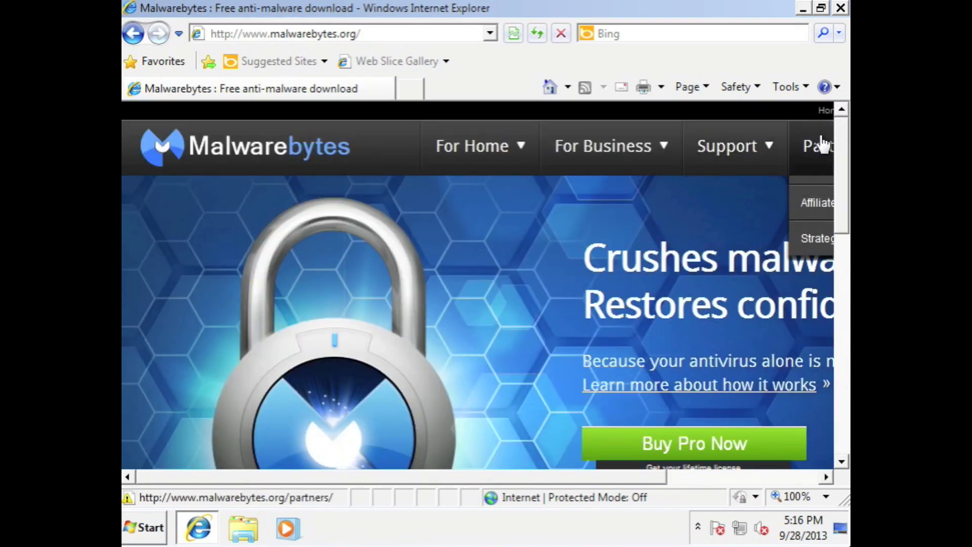
# - Download the free Malwarebytes installer mbam-setup-1.75.0.1300.exe from CNET Download.com and run it
pyautogui.moveTo(834, 136); pyautogui.dragTo(837, 195)
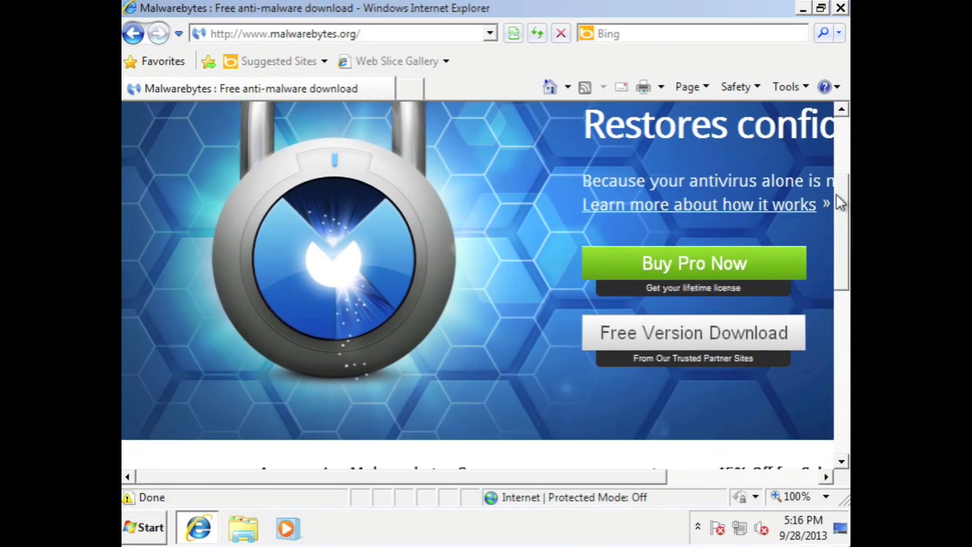
pyautogui.click(646, 344)
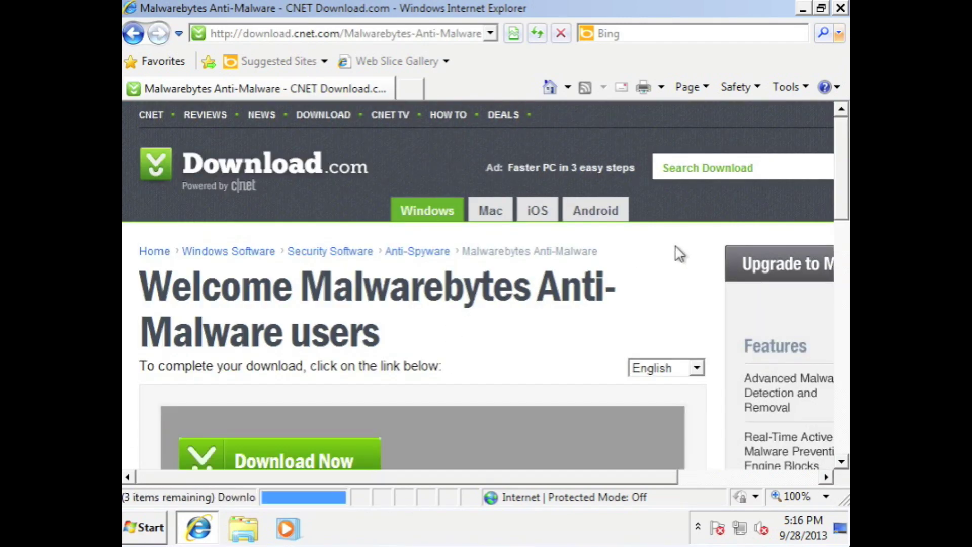
pyautogui.click(244, 458)
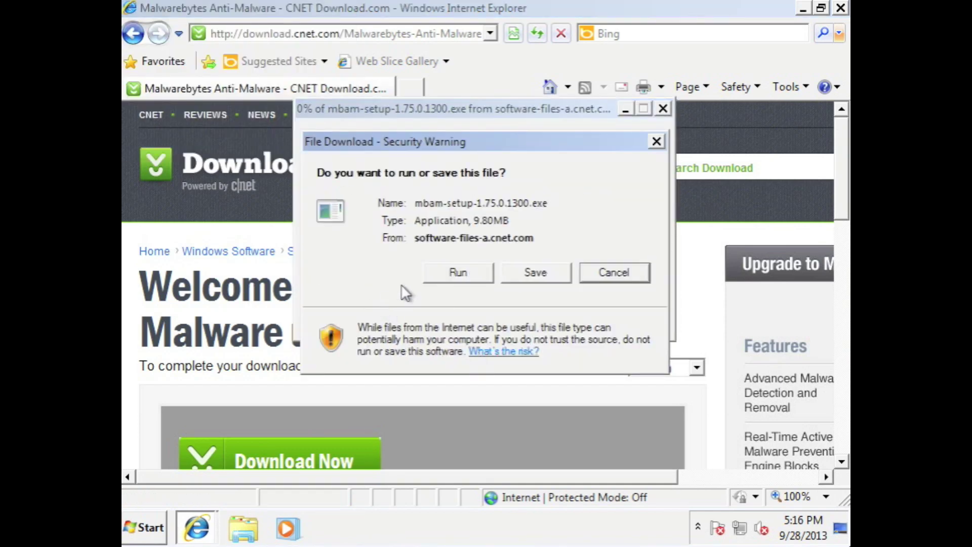
pyautogui.click(446, 275)
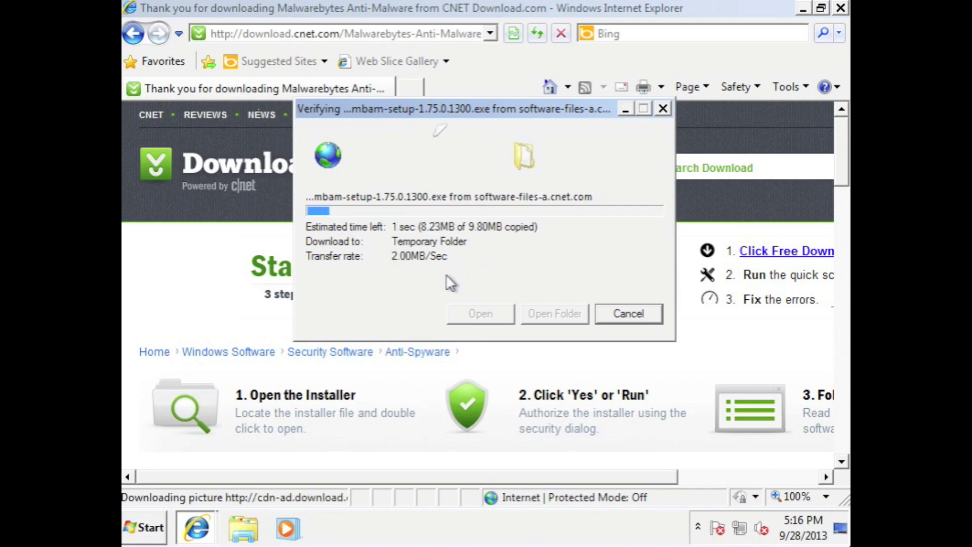
pyautogui.click(538, 193)
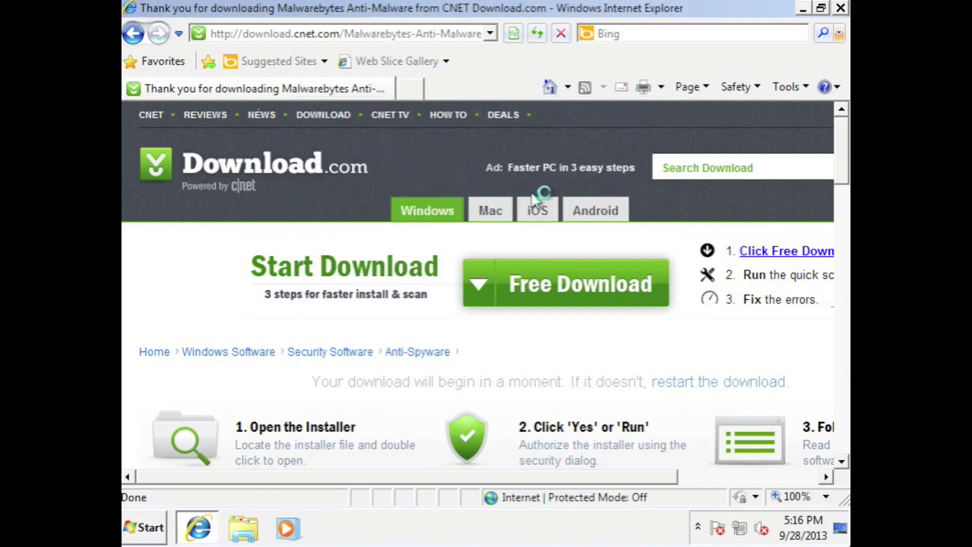
# - Confirm the installer language, accept the license, and keep the default install location and Start Menu folder
pyautogui.click(503, 302)
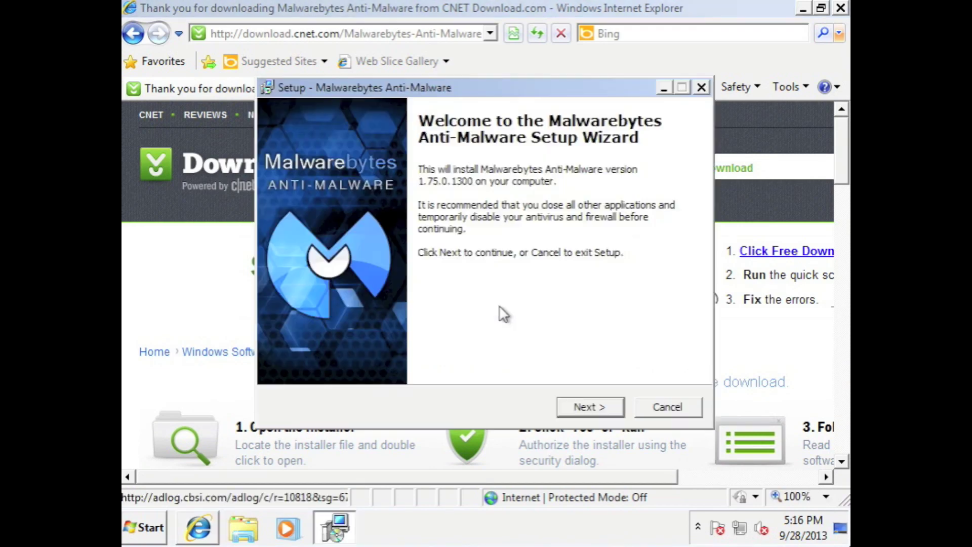
pyautogui.click(576, 400)
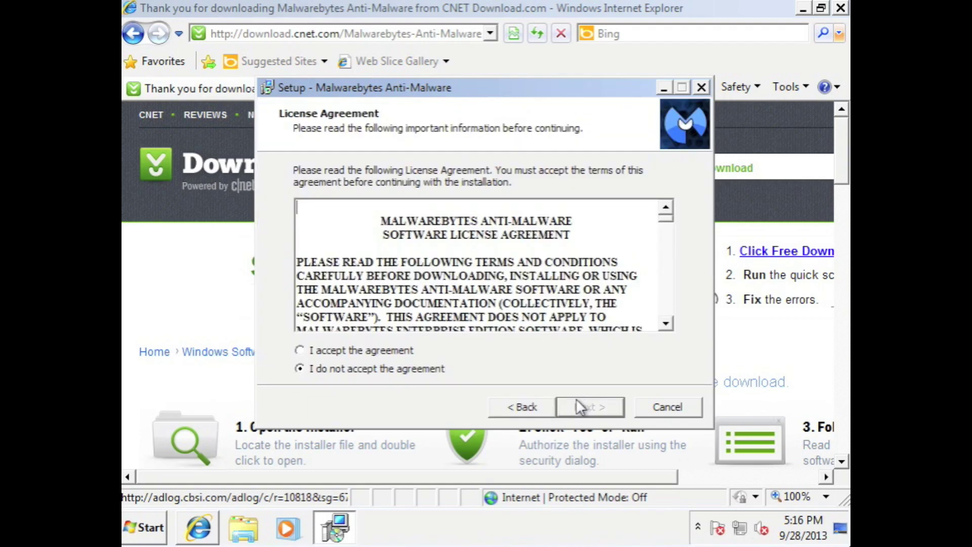
pyautogui.click(325, 349)
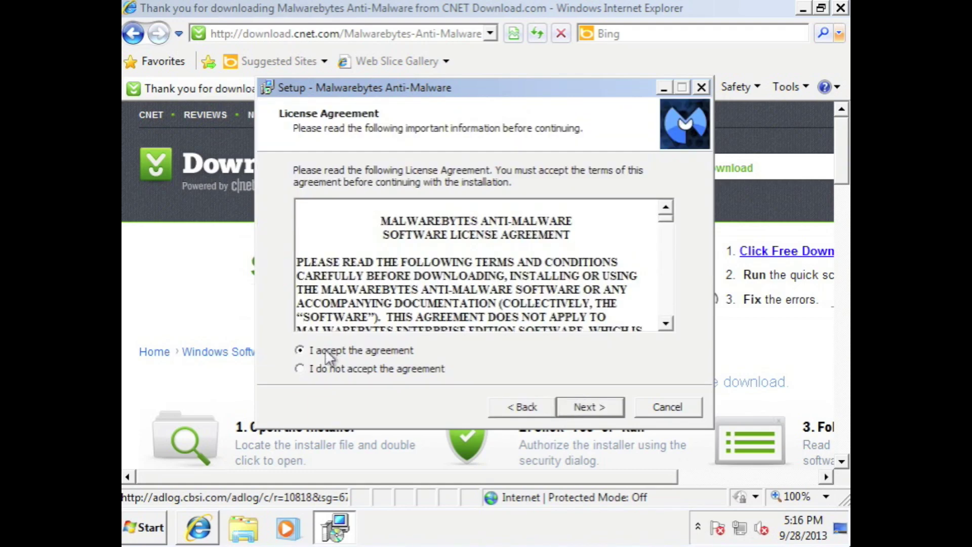
pyautogui.click(583, 405)
pyautogui.click(582, 406)
pyautogui.click(579, 404)
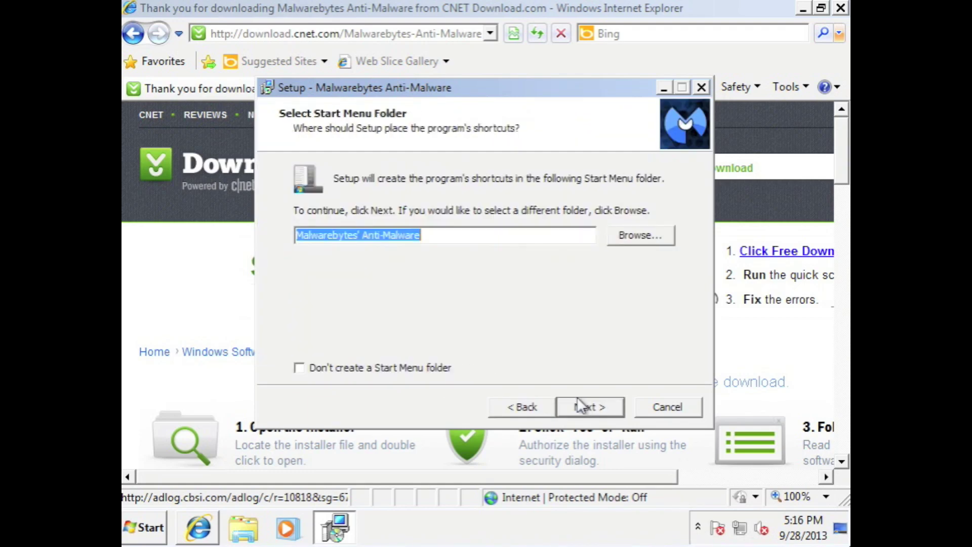
pyautogui.click(579, 405)
pyautogui.click(580, 405)
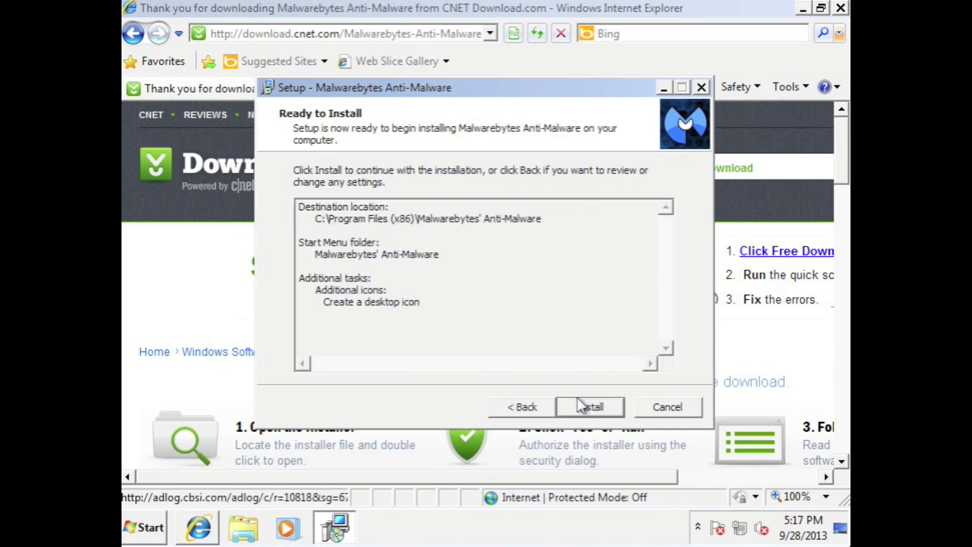
# - Install Malwarebytes Anti-Malware 1.75, decline the free PRO trial, and close the wizard
pyautogui.click(577, 400)
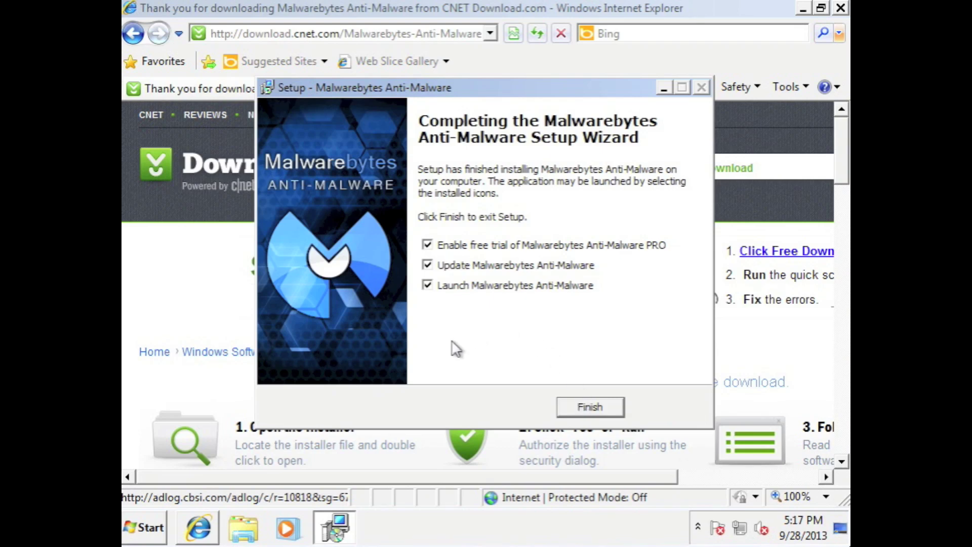
pyautogui.click(428, 246)
pyautogui.click(570, 408)
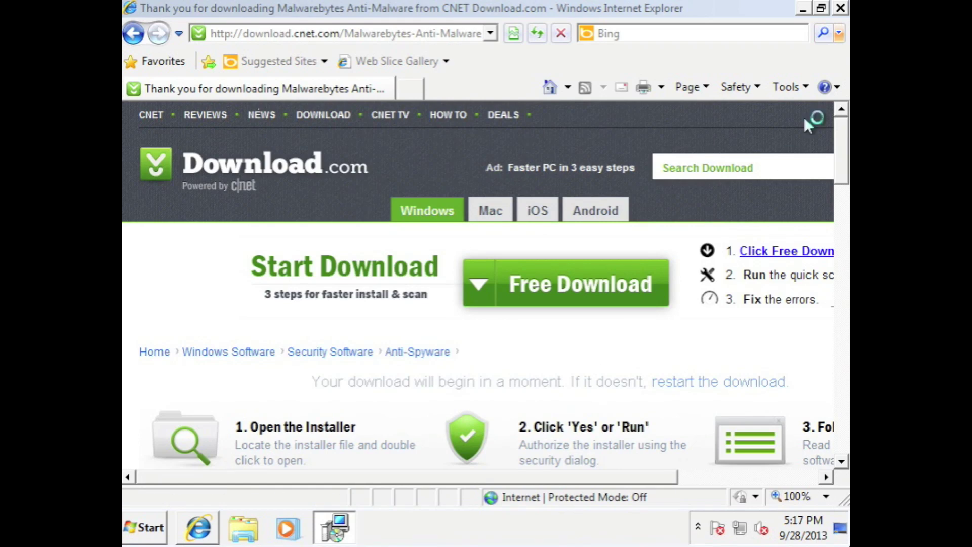
# - Minimize the browser and acknowledge the database update to v2013.09.28.11
pyautogui.click(806, 12)
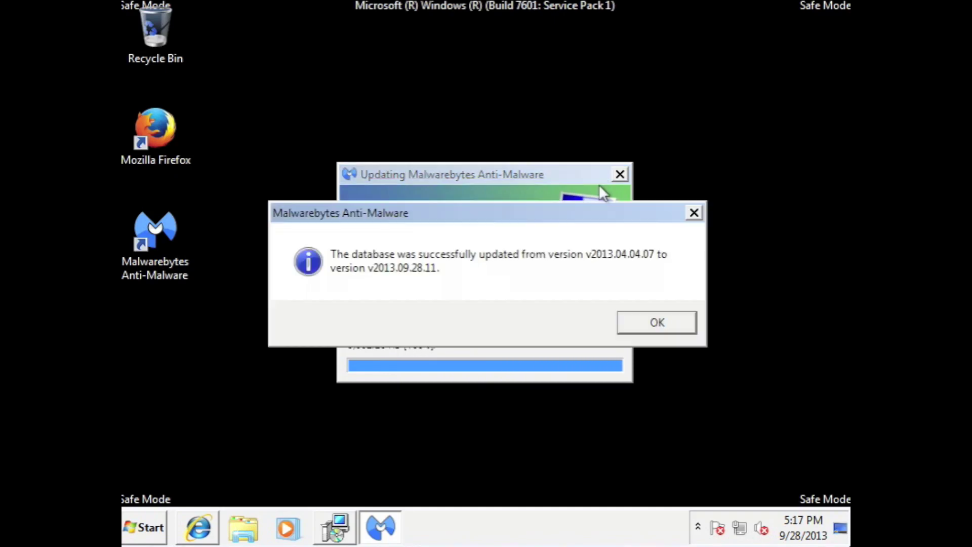
pyautogui.click(640, 322)
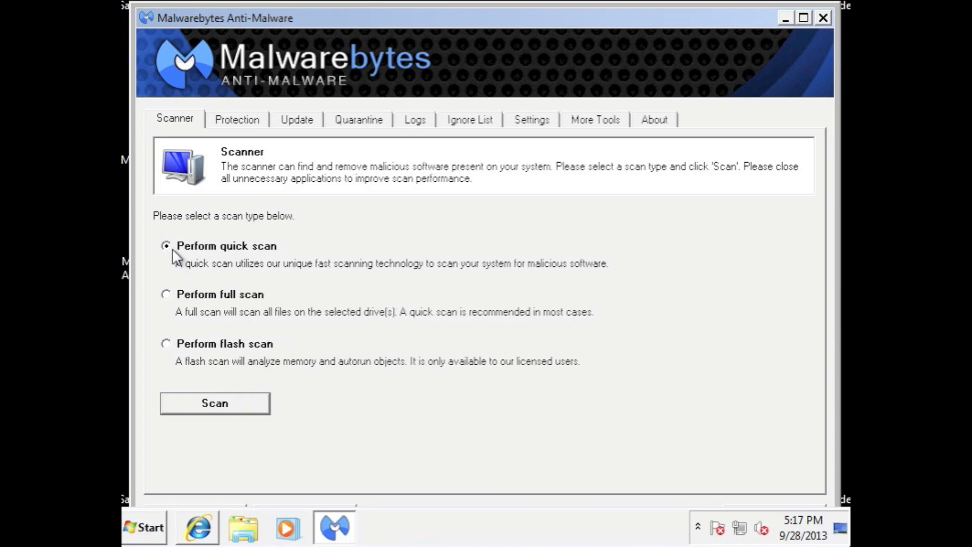
# - Start a quick scan in Malwarebytes Anti-Malware
pyautogui.click(204, 410)
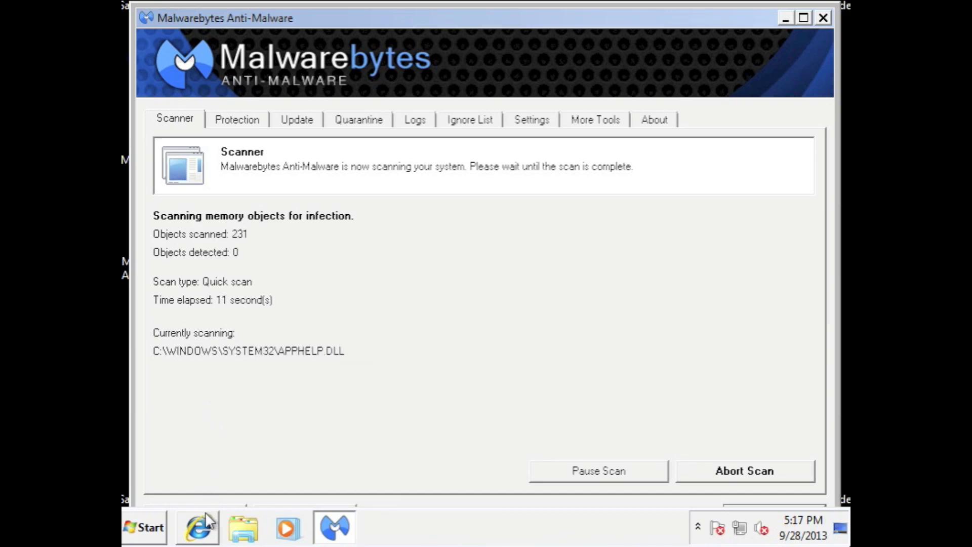
# - Bring Internet Explorer back and load google.com
pyautogui.click(207, 525)
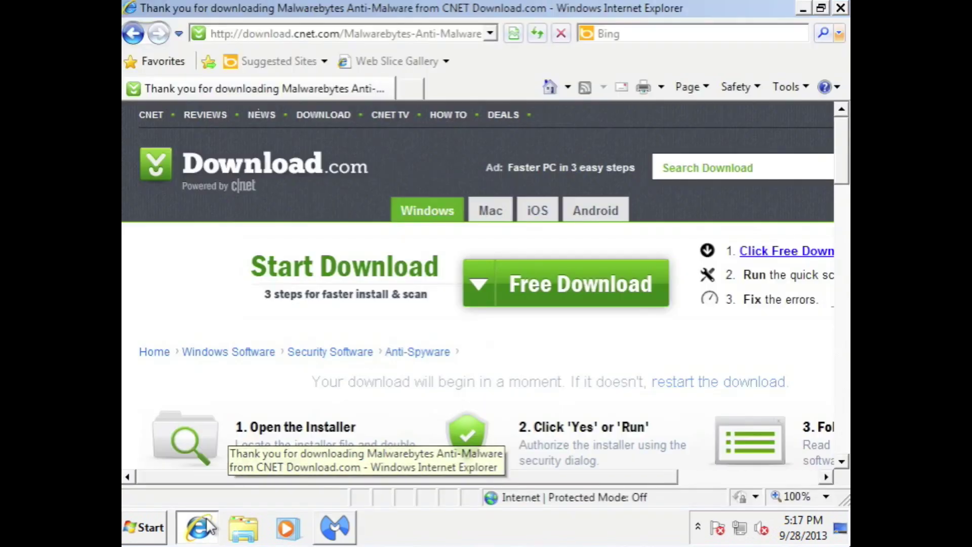
pyautogui.click(314, 35)
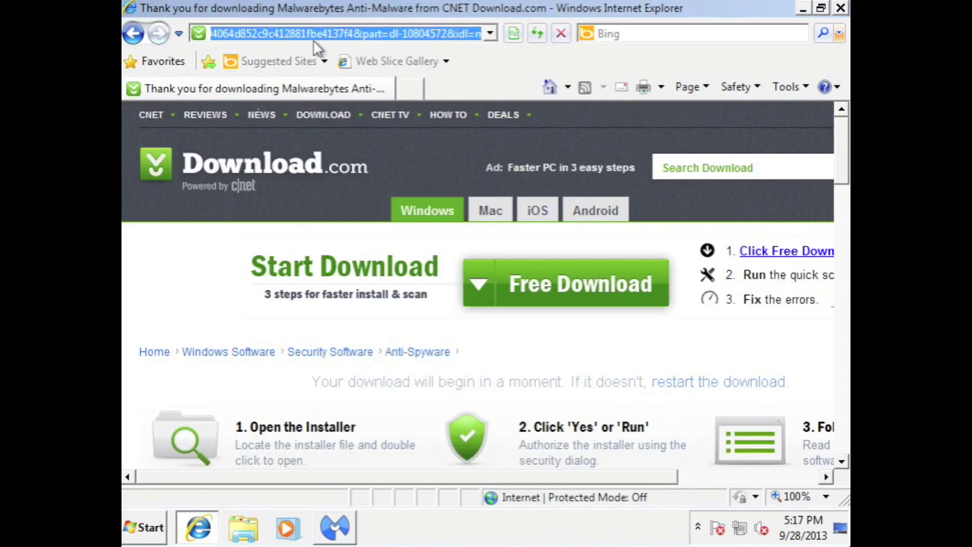
pyautogui.write('google')
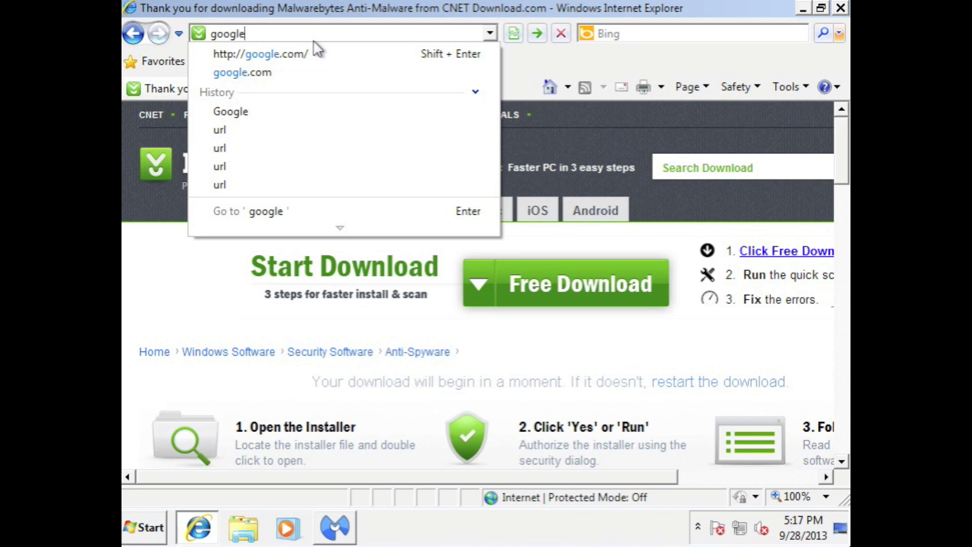
pyautogui.write('.com')
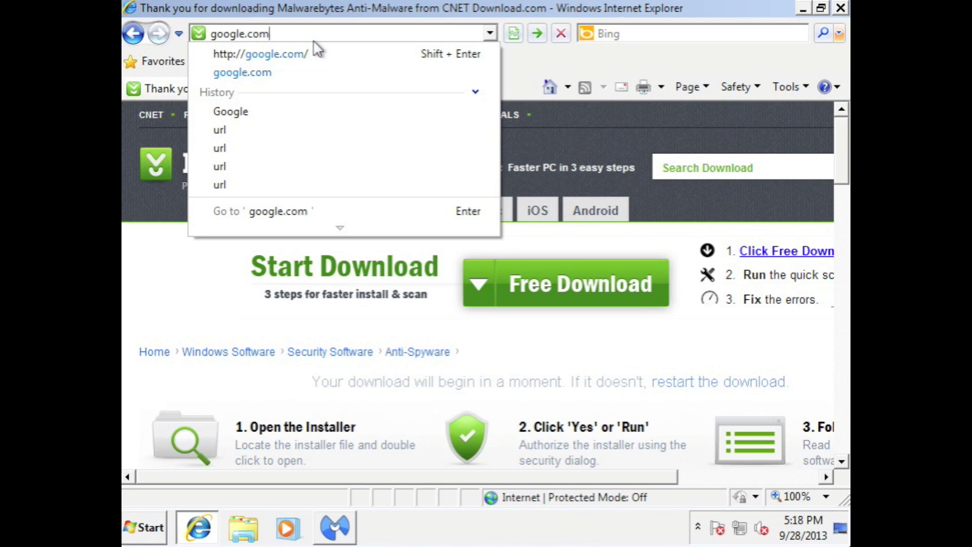
pyautogui.press('Return')
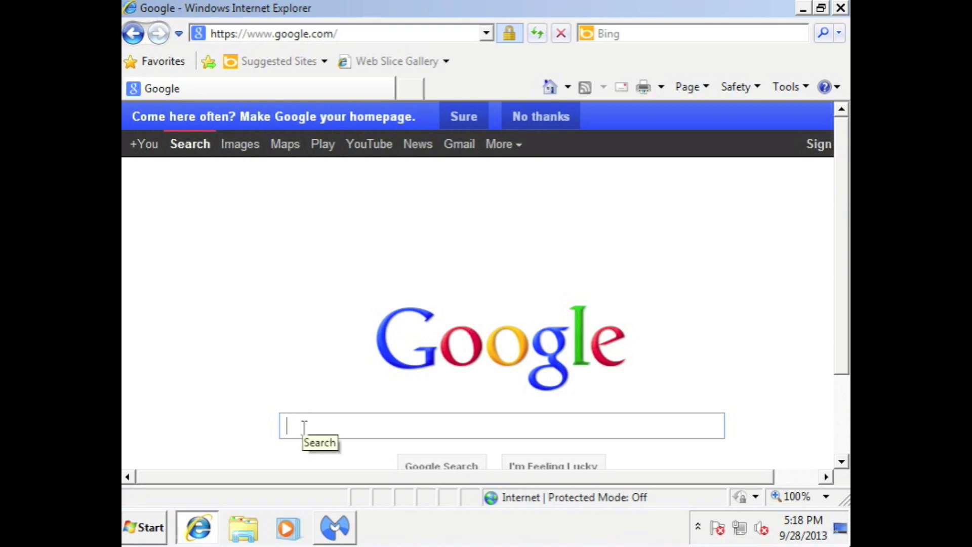
# - Search Google for ccleaner and open the Piriform CCleaner page
pyautogui.click(304, 426)
pyautogui.write('ccleaner')
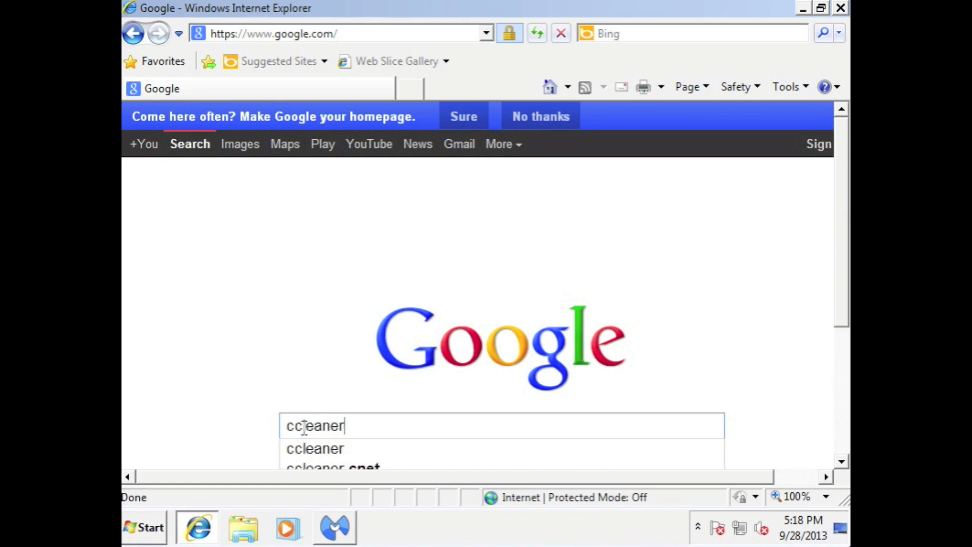
pyautogui.press('Return')
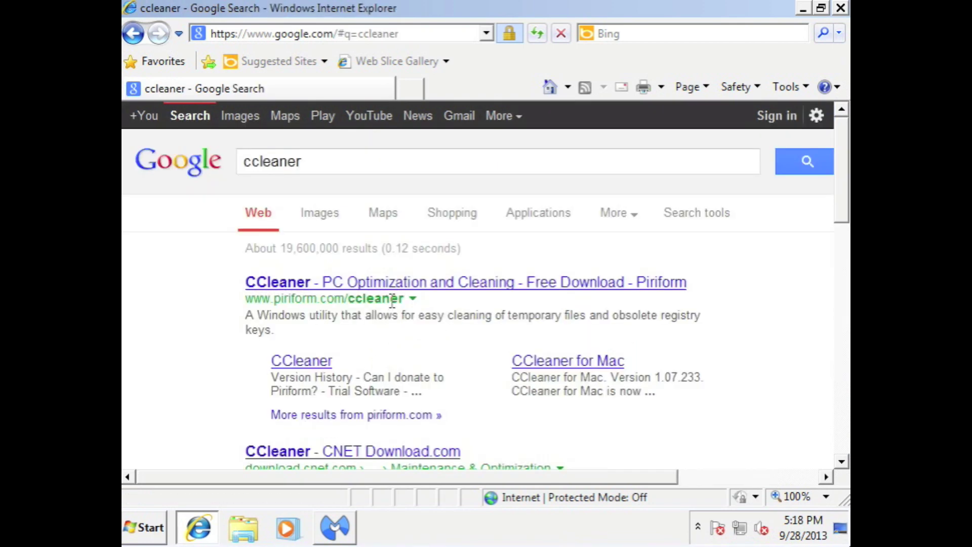
pyautogui.click(383, 296)
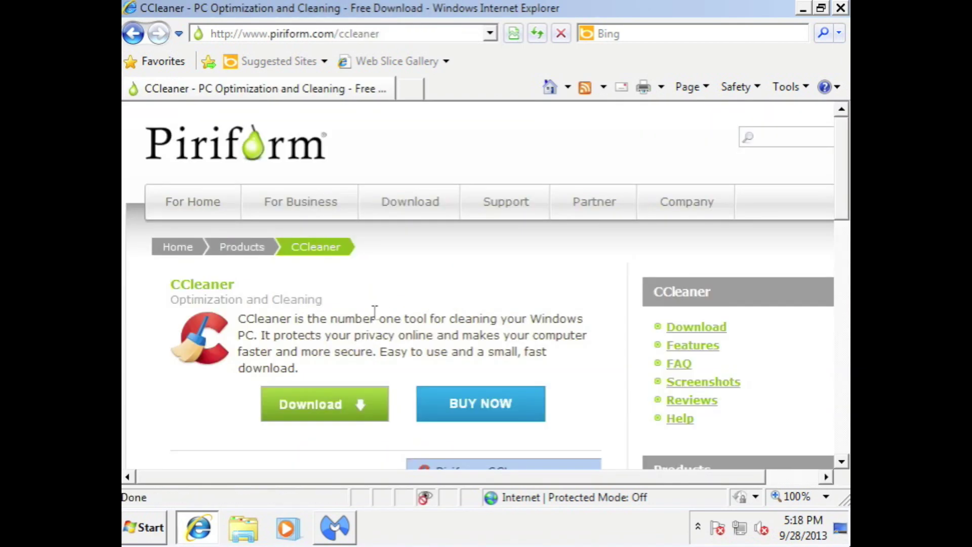
# - Go to the CCleaner download page and choose the free version from FileHippo
pyautogui.click(347, 404)
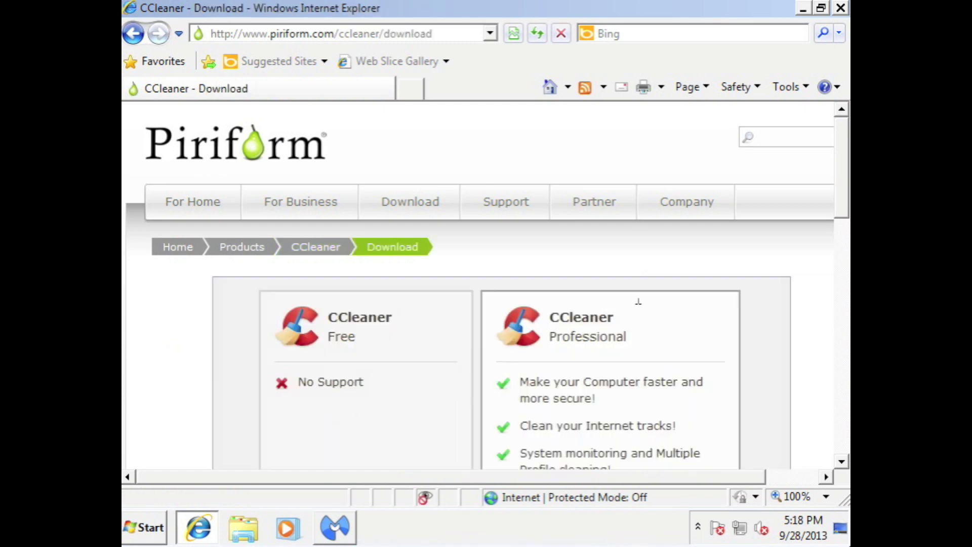
pyautogui.moveTo(837, 155); pyautogui.dragTo(837, 209)
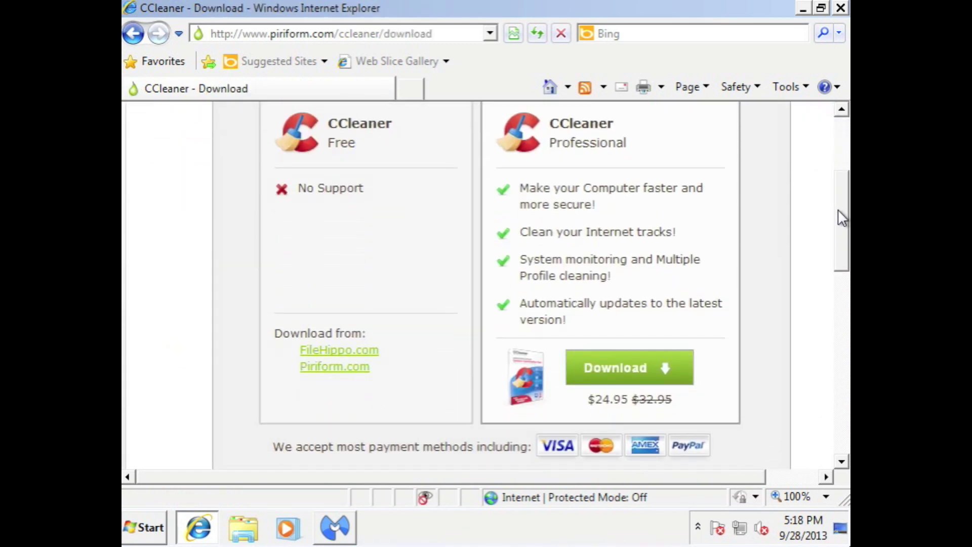
pyautogui.click(355, 353)
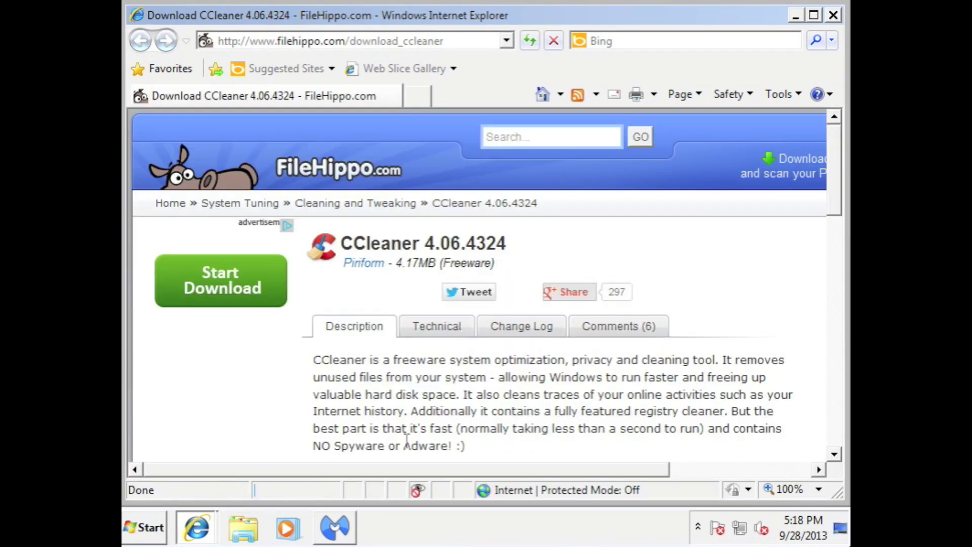
# - Download the latest ccsetup406.exe, allowing the blocked download, and run it
pyautogui.moveTo(397, 465); pyautogui.dragTo(653, 466)
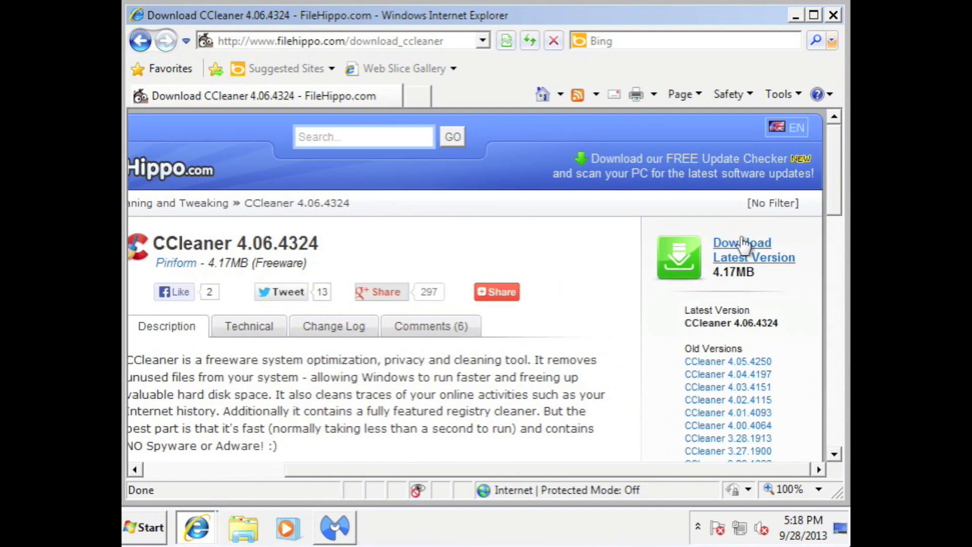
pyautogui.click(742, 253)
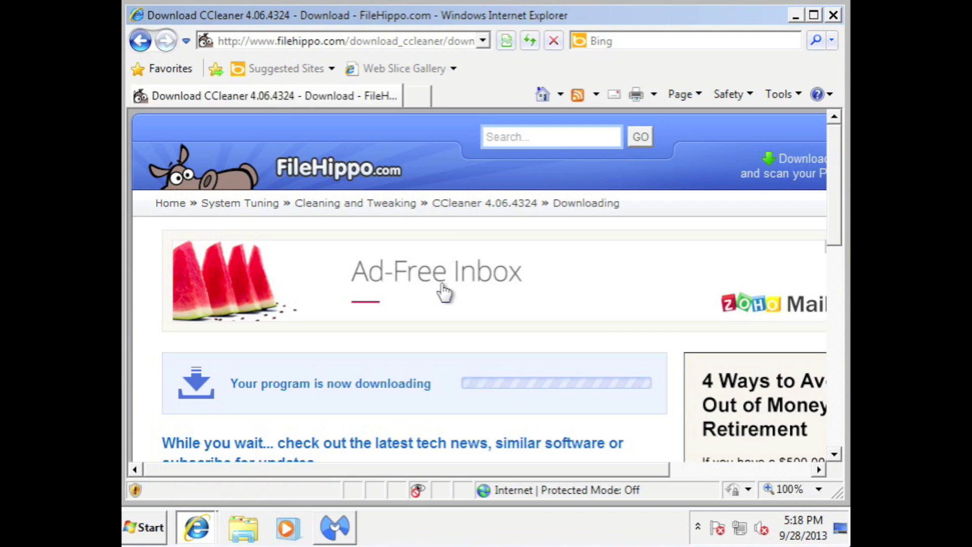
pyautogui.click(433, 120)
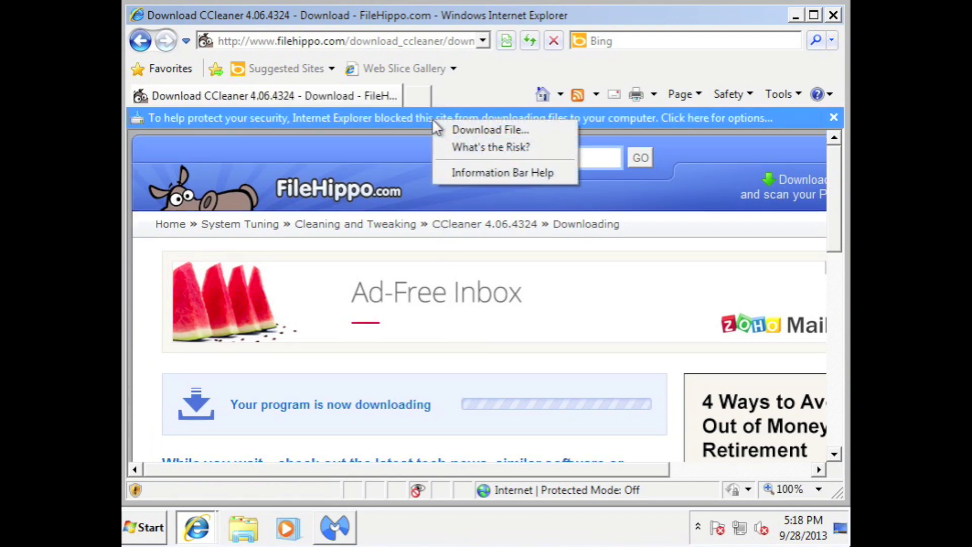
pyautogui.click(442, 127)
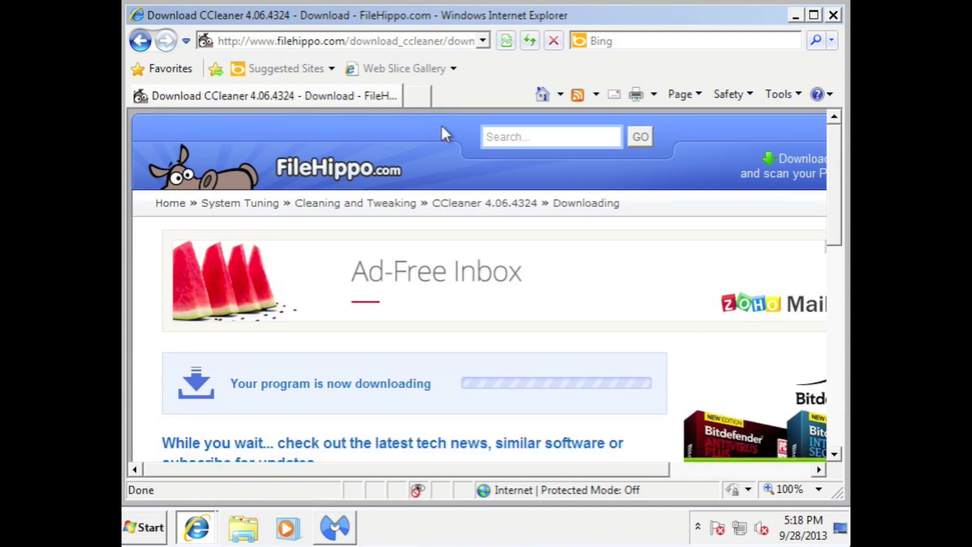
pyautogui.click(439, 277)
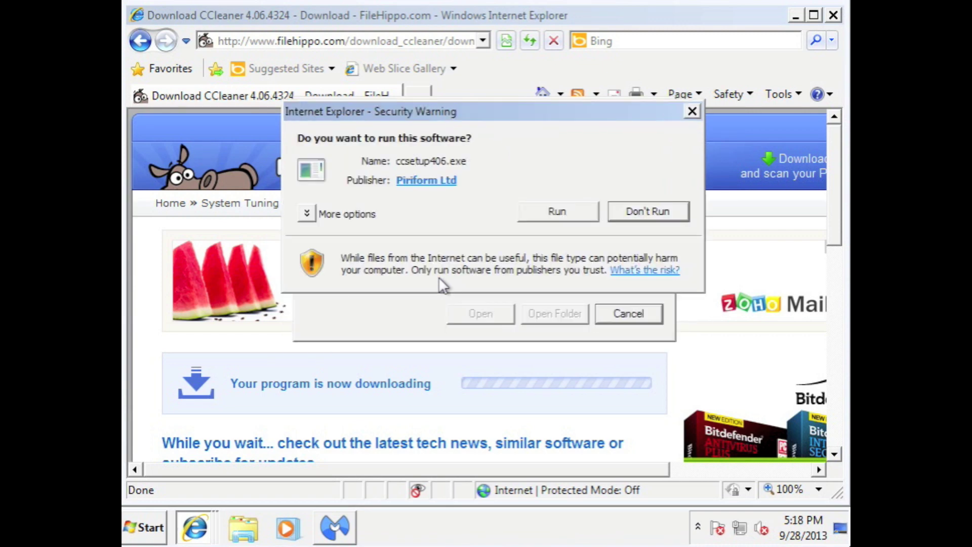
# - Install CCleaner 4.06 without Google Chrome or the Google Toolbar, then launch it
pyautogui.click(561, 211)
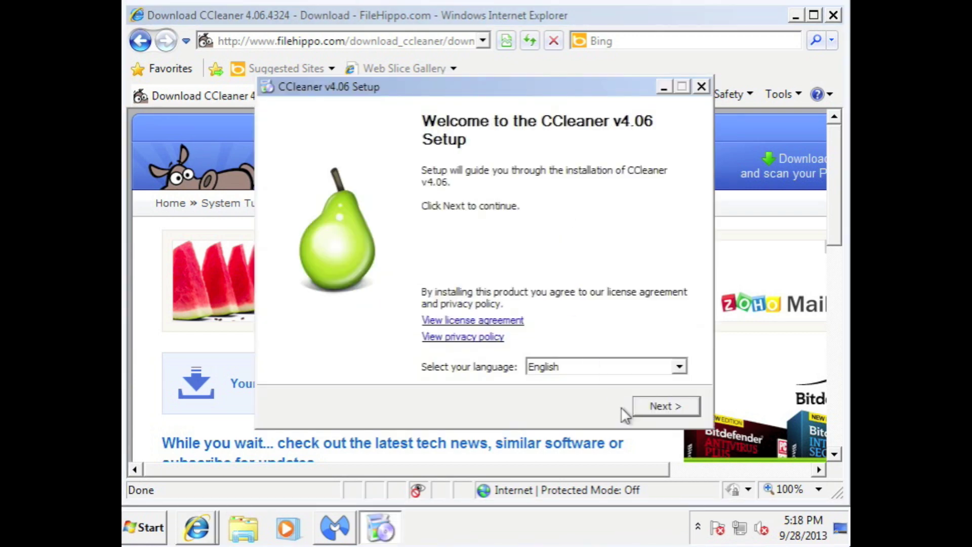
pyautogui.click(652, 409)
pyautogui.click(652, 408)
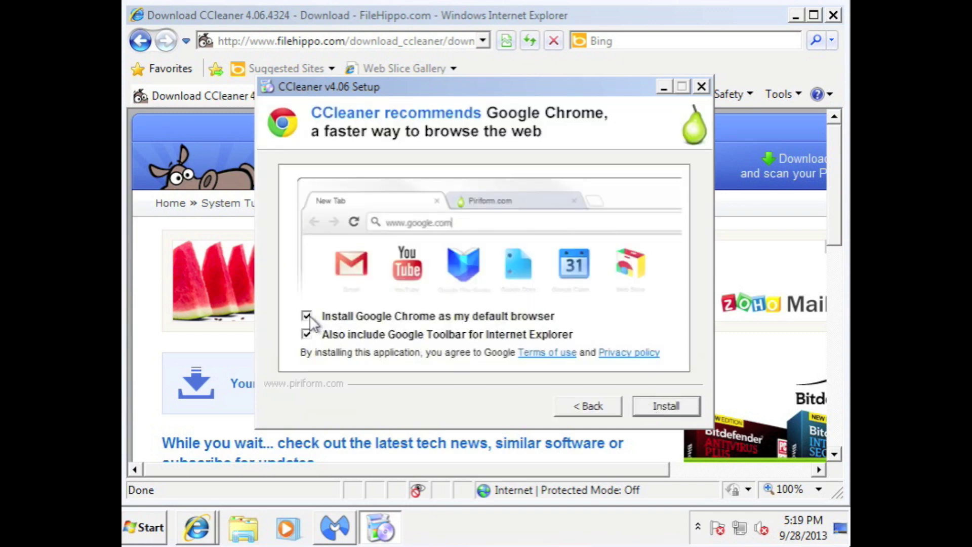
pyautogui.click(307, 316)
pyautogui.click(307, 335)
pyautogui.click(656, 403)
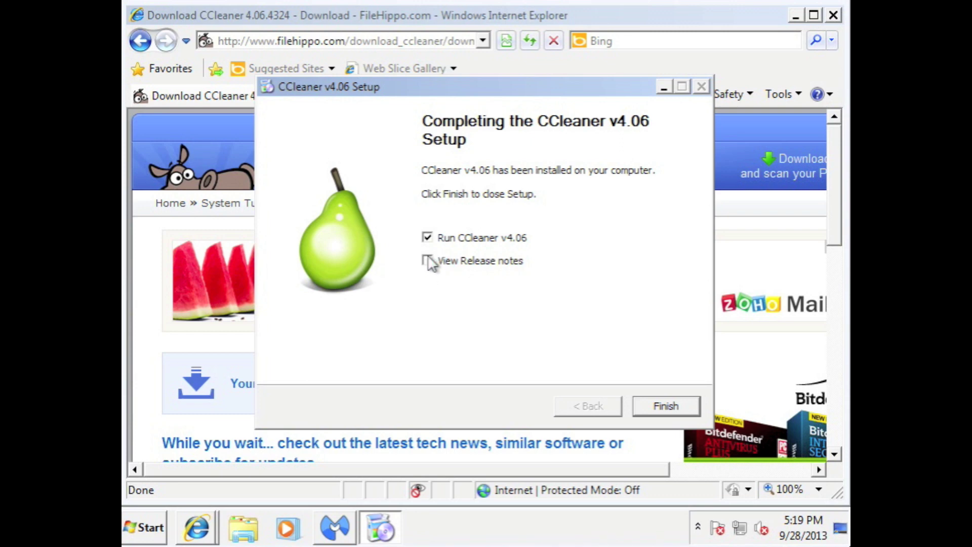
pyautogui.click(658, 408)
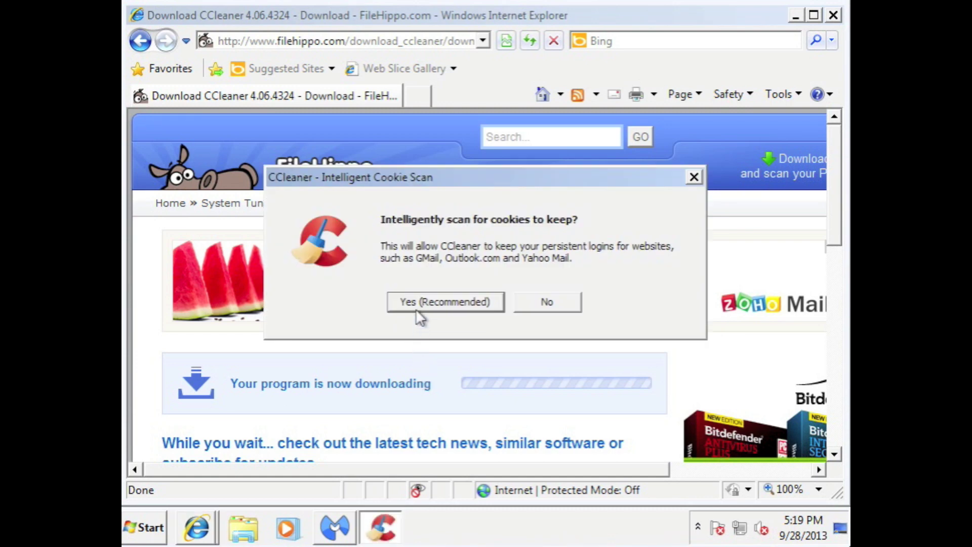
# - Accept the cookie scan, run the cleaner to remove 95.9 MB, then open Registry Cleaner
pyautogui.click(419, 309)
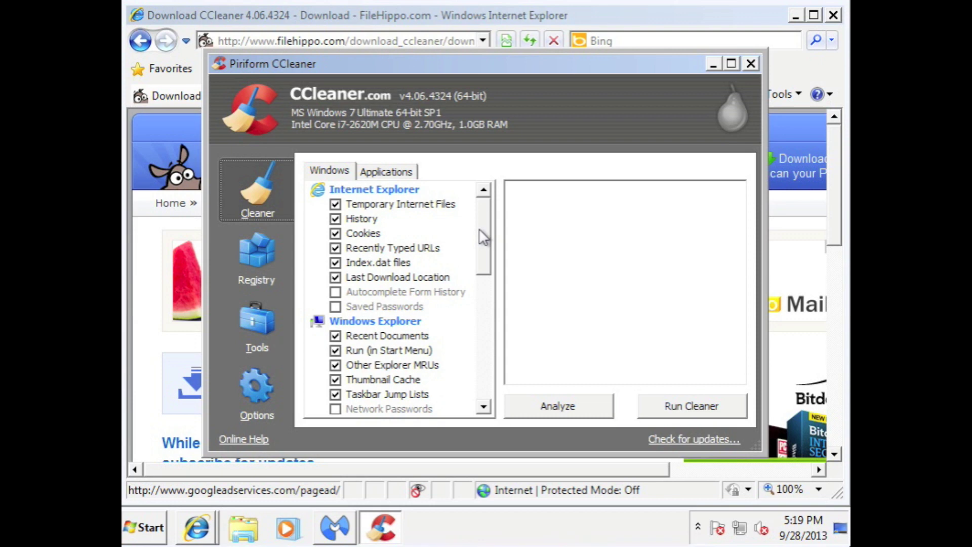
pyautogui.moveTo(483, 238)
pyautogui.mouseDown()
pyautogui.moveTo(481, 298)
pyautogui.moveTo(481, 230)
pyautogui.mouseUp()
pyautogui.click(678, 408)
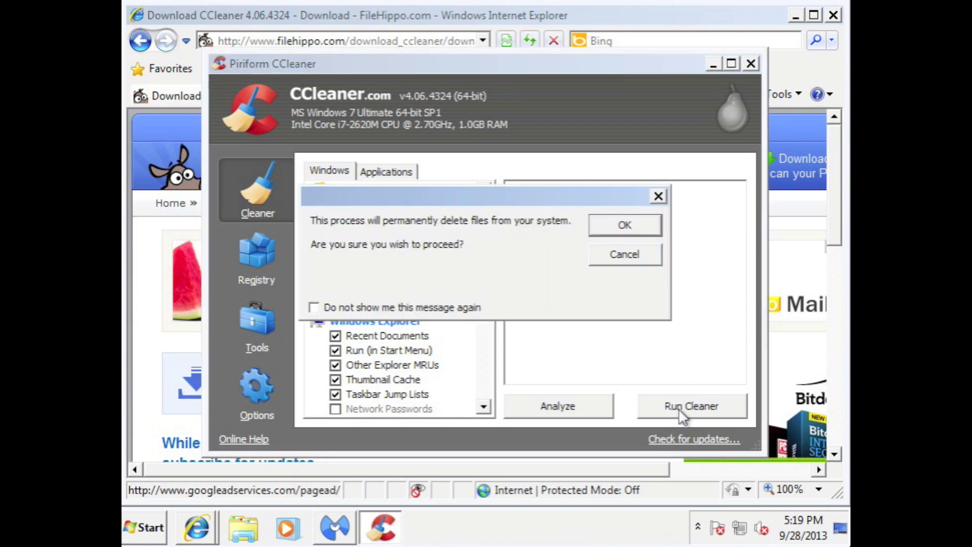
pyautogui.click(641, 228)
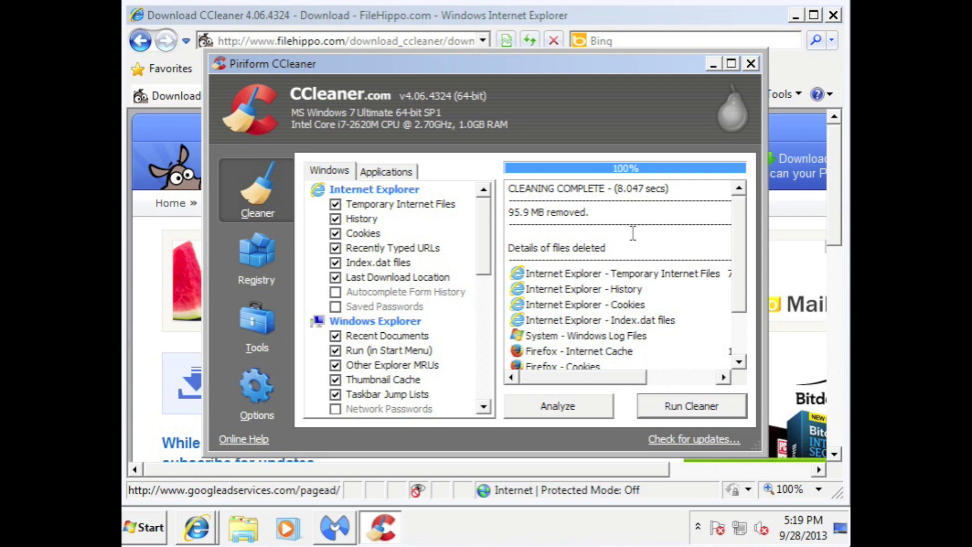
pyautogui.click(267, 270)
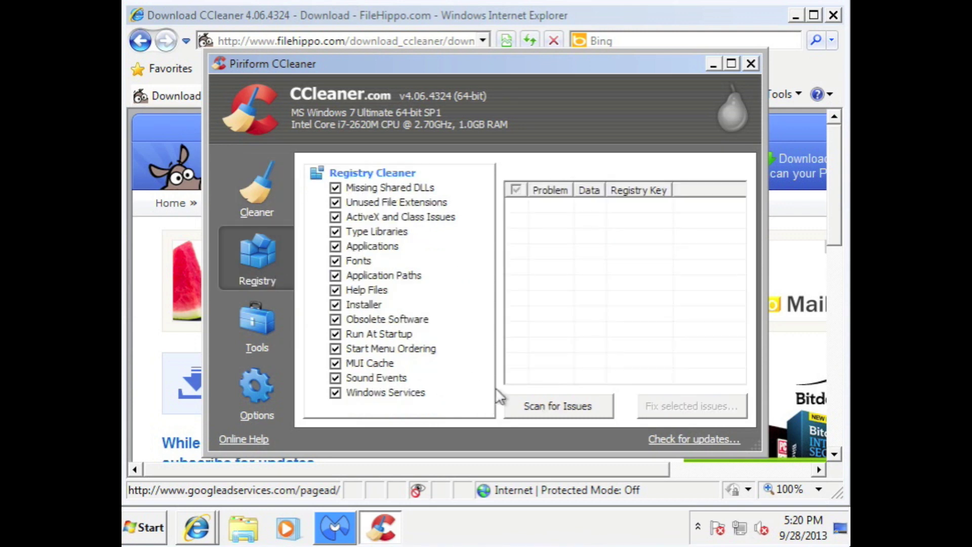
# - Scan the registry and fix all 15 issues found, without saving a backup
pyautogui.click(531, 414)
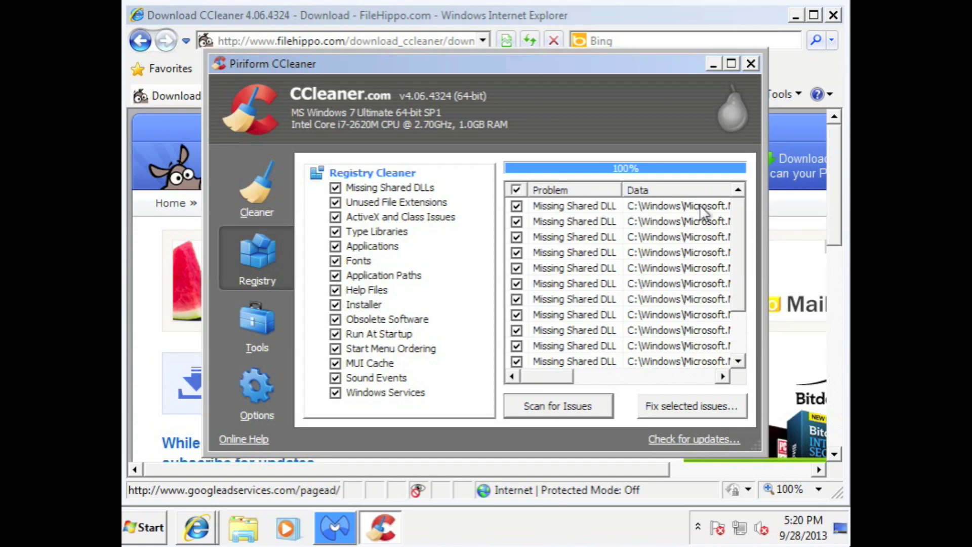
pyautogui.click(663, 409)
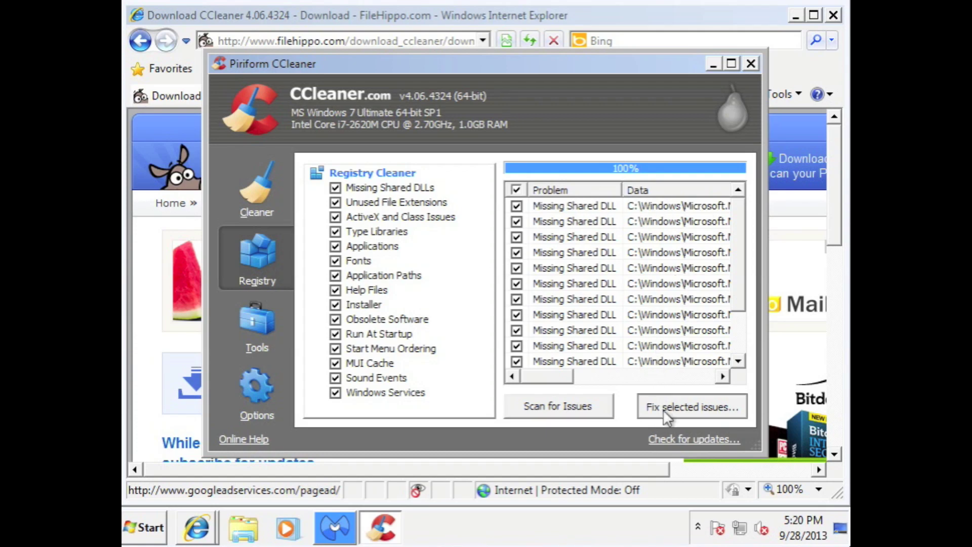
pyautogui.click(498, 309)
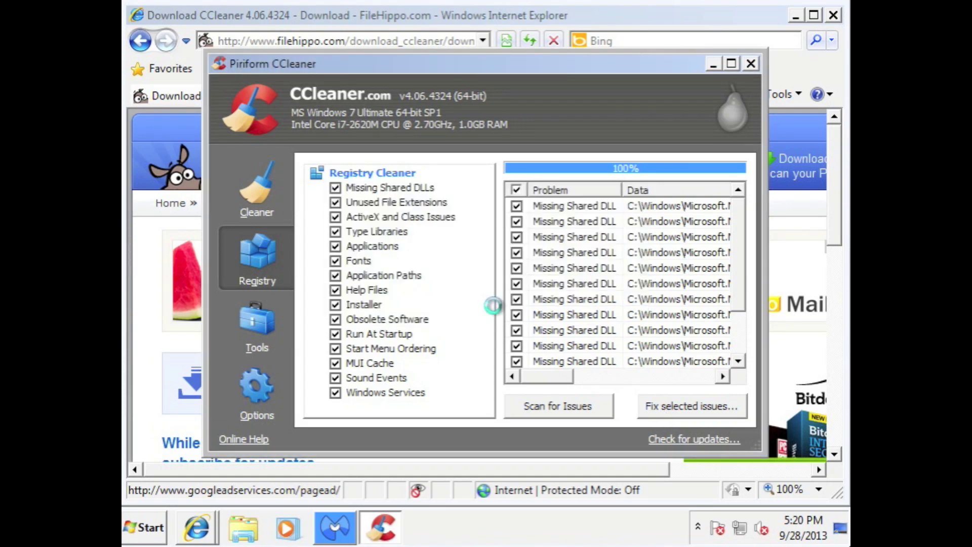
pyautogui.click(483, 353)
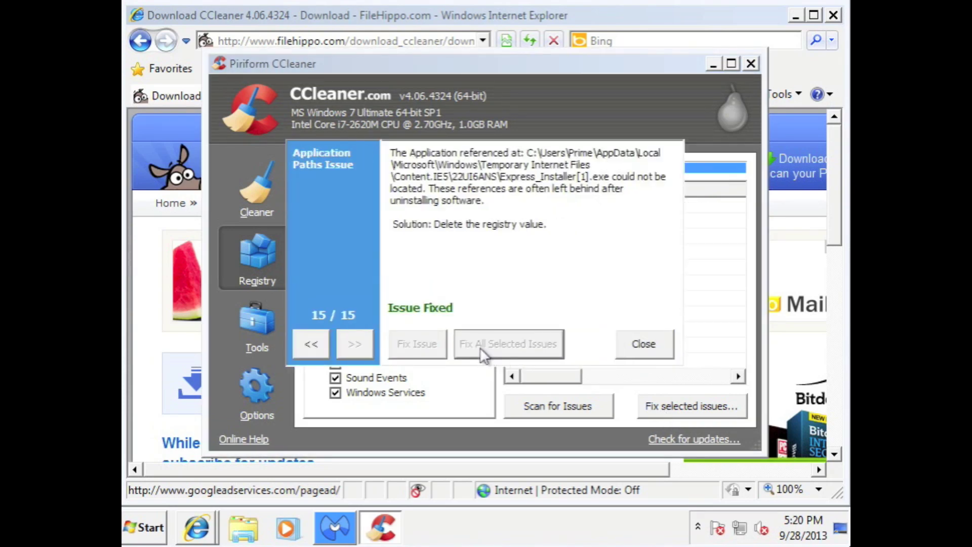
pyautogui.click(636, 340)
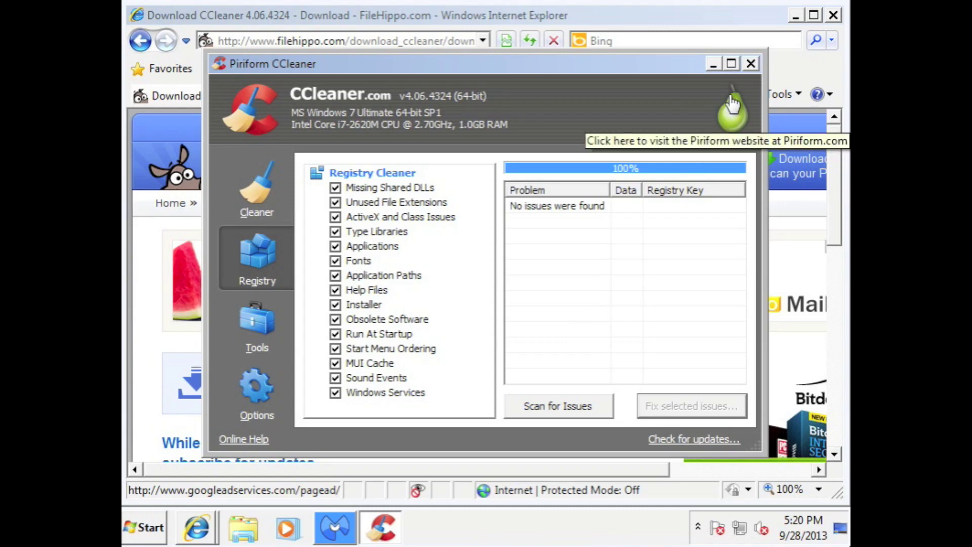
# - Close CCleaner, the FileHippo browser window and the remaining browser window
pyautogui.click(752, 62)
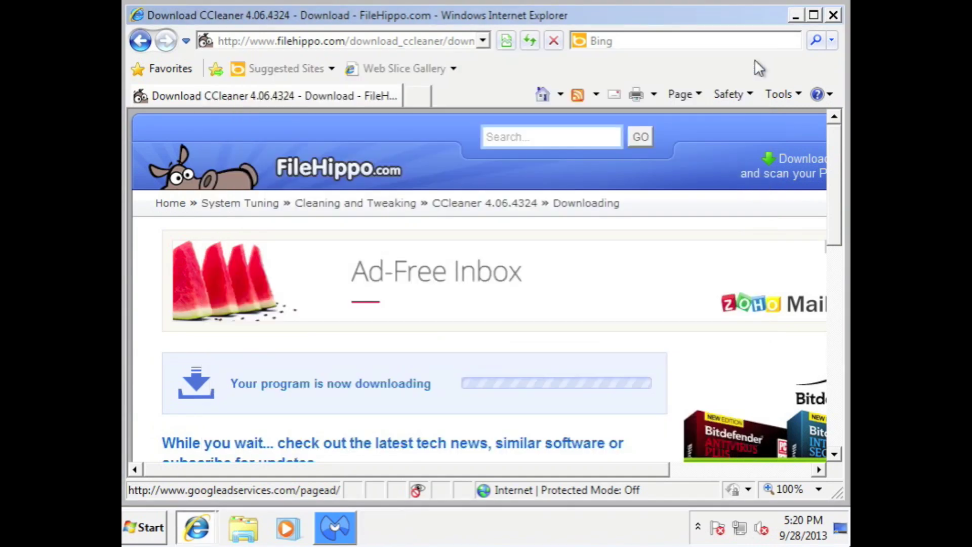
pyautogui.click(832, 16)
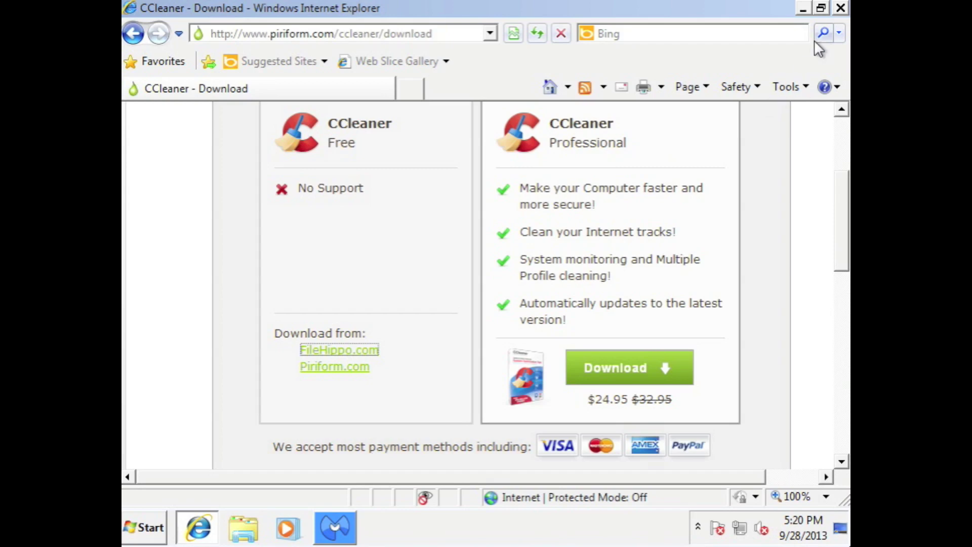
pyautogui.click(840, 7)
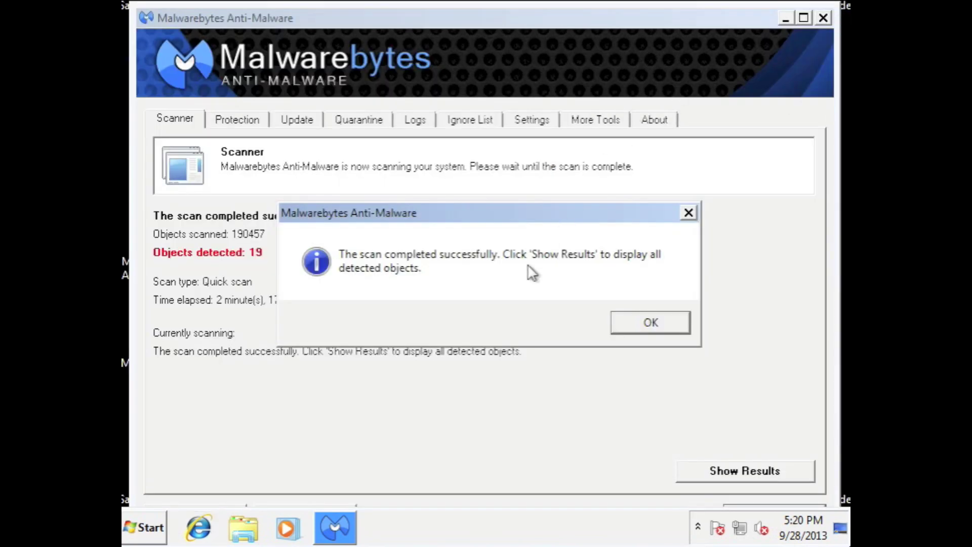
# - Dismiss the scan-complete message and look through the 19 Browsersafeguard PUP detections
pyautogui.click(626, 330)
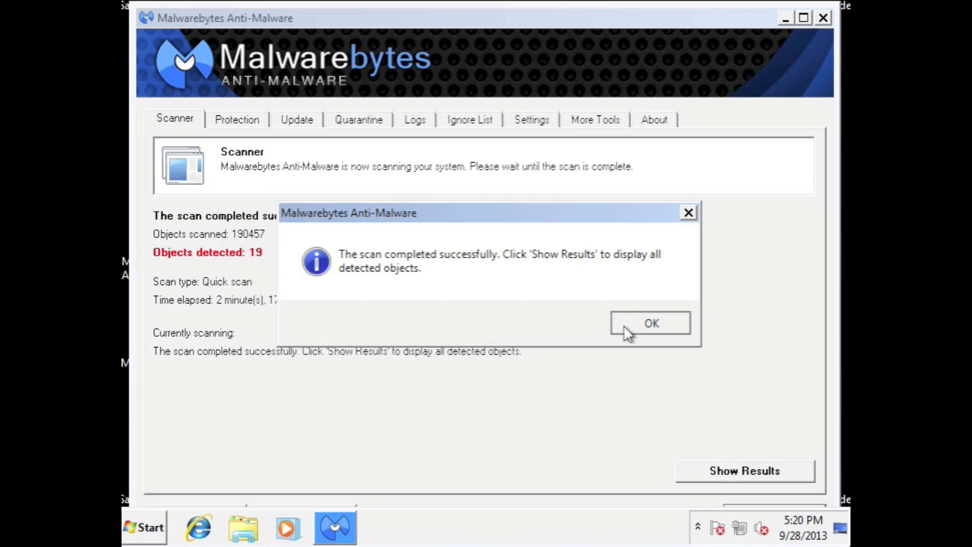
pyautogui.click(690, 468)
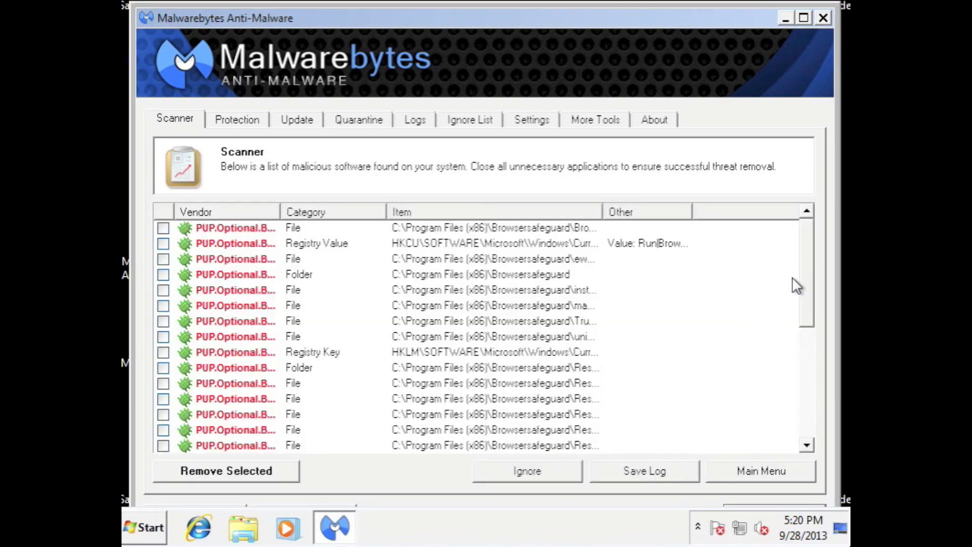
pyautogui.moveTo(807, 275); pyautogui.dragTo(820, 243)
pyautogui.click(418, 226)
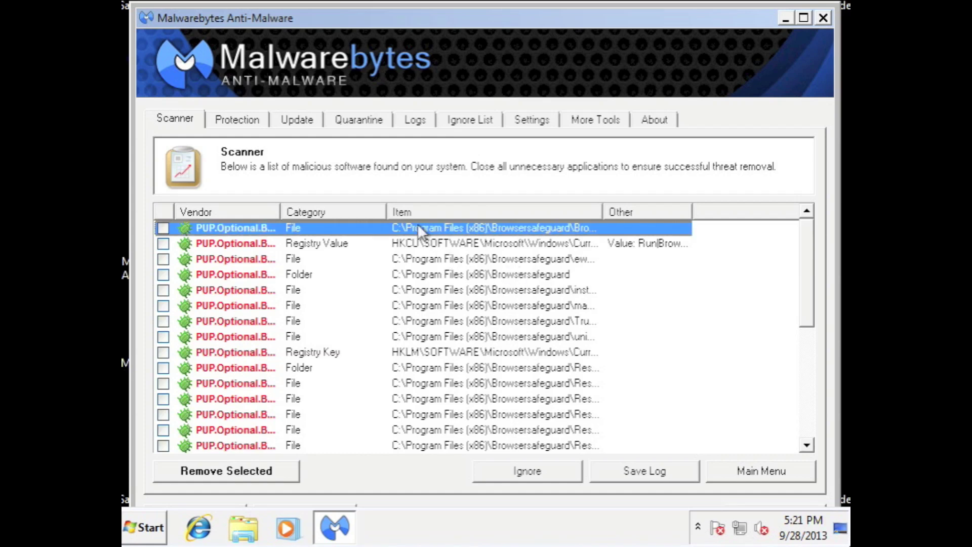
pyautogui.click(517, 279)
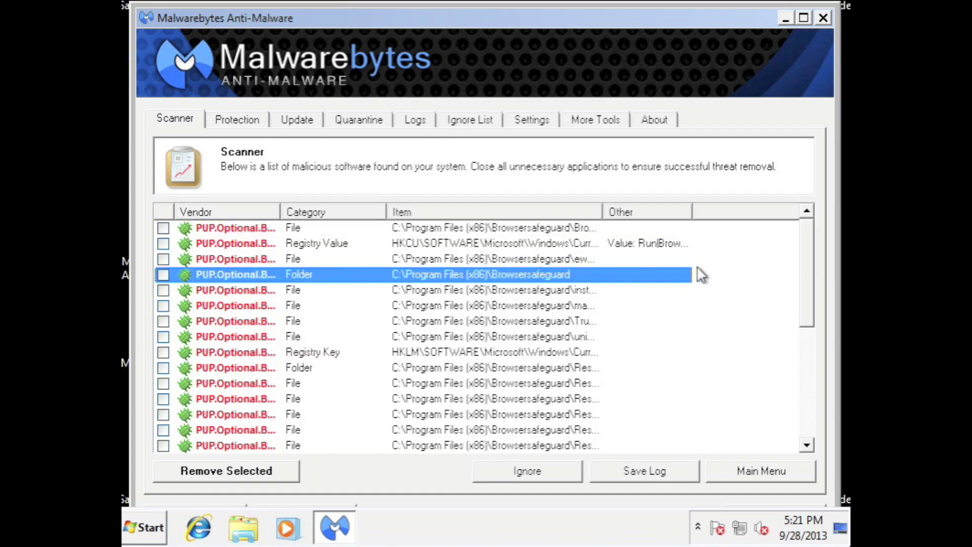
pyautogui.moveTo(806, 239); pyautogui.dragTo(795, 199)
pyautogui.click(326, 231)
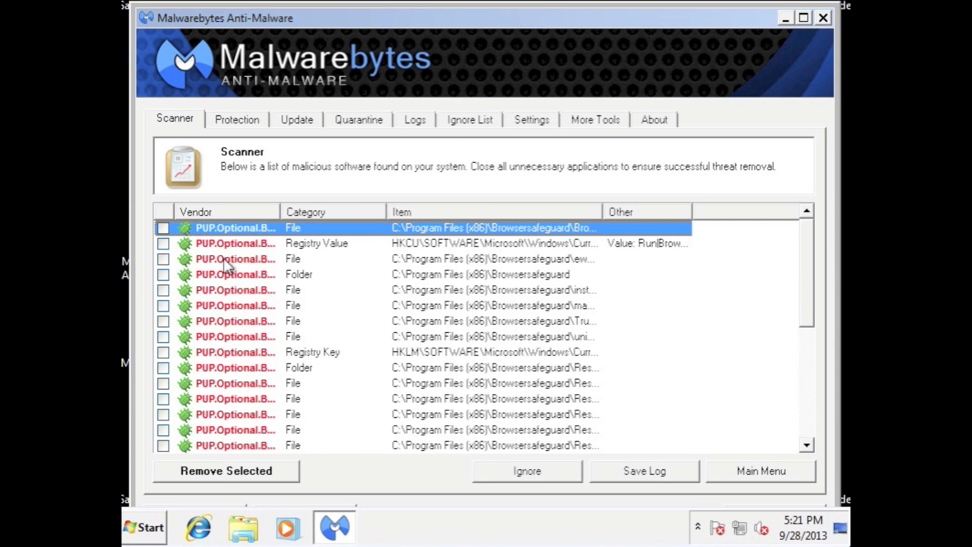
# - Tick each detected Browsersafeguard item in the results list for removal, starting from the first
pyautogui.press('Down')
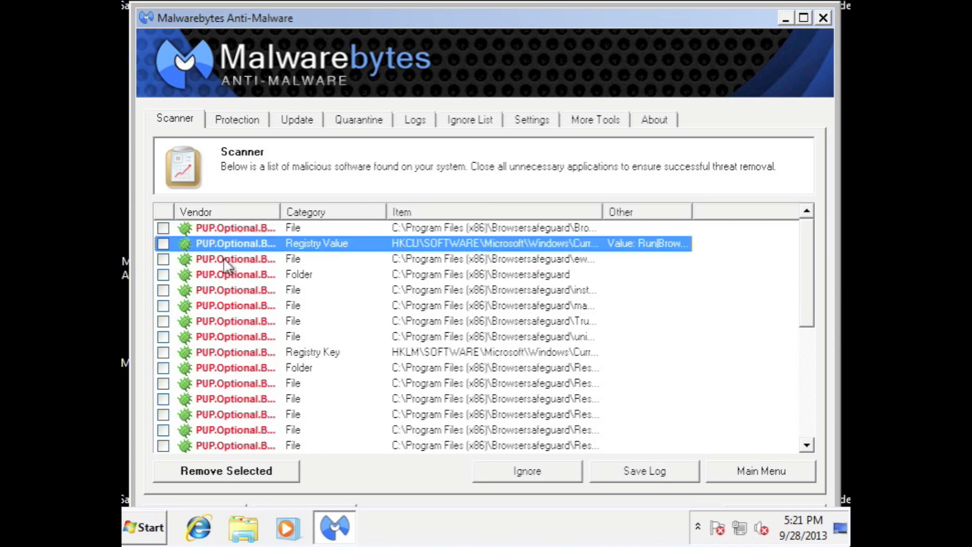
pyautogui.press('Up')
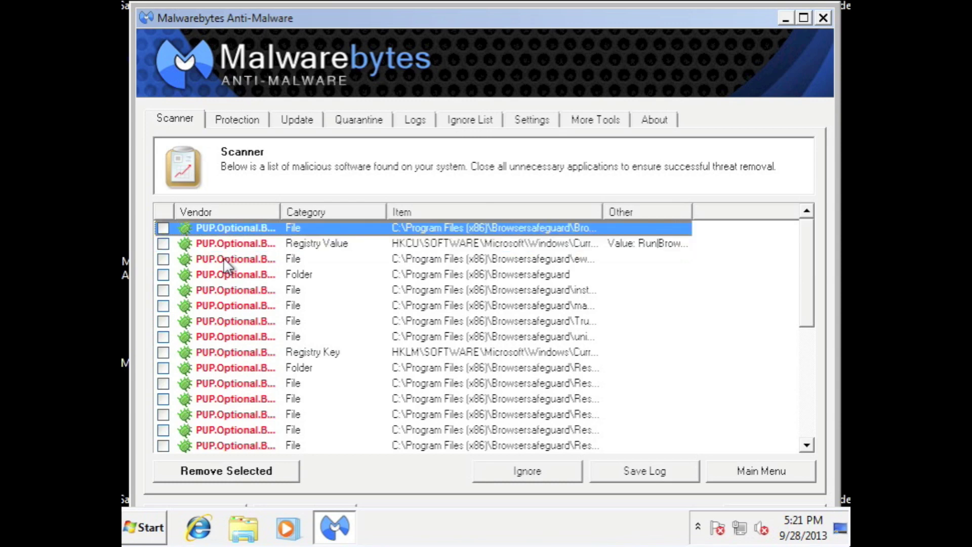
pyautogui.press('space')
pyautogui.press('Down')
pyautogui.press('space')
pyautogui.press('Down')
pyautogui.press('space')
pyautogui.press('Down')
pyautogui.press('space')
pyautogui.press('Down')
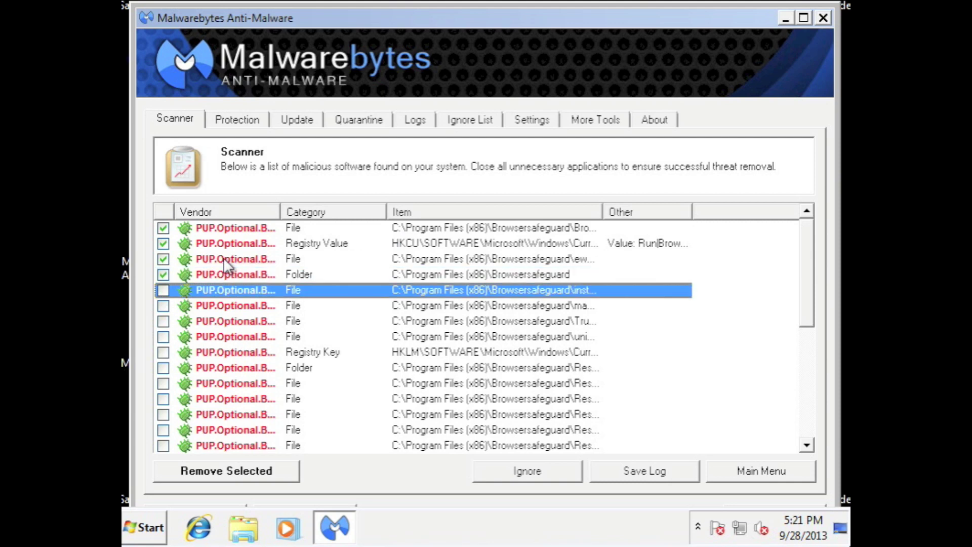
pyautogui.press('space')
pyautogui.press('Down')
pyautogui.press('space')
pyautogui.press('Down')
pyautogui.press('space')
pyautogui.press('Down')
pyautogui.press('space')
pyautogui.press('Down')
pyautogui.press('space')
pyautogui.press('Down')
pyautogui.press('space')
pyautogui.press('Down')
pyautogui.press('space')
pyautogui.press('Down')
pyautogui.press('space')
pyautogui.press('Down')
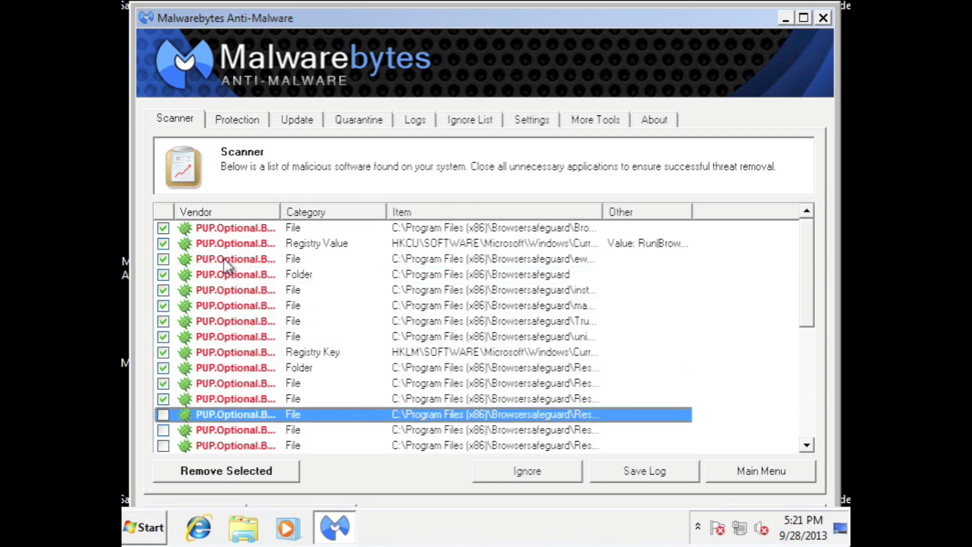
pyautogui.press('space')
pyautogui.press('Down')
pyautogui.press('space')
pyautogui.press('Down')
pyautogui.press('space')
pyautogui.press('Down')
pyautogui.press('space')
pyautogui.press('Down')
pyautogui.press('space')
pyautogui.press('Down')
pyautogui.press('space')
pyautogui.press('Down')
pyautogui.press('space')
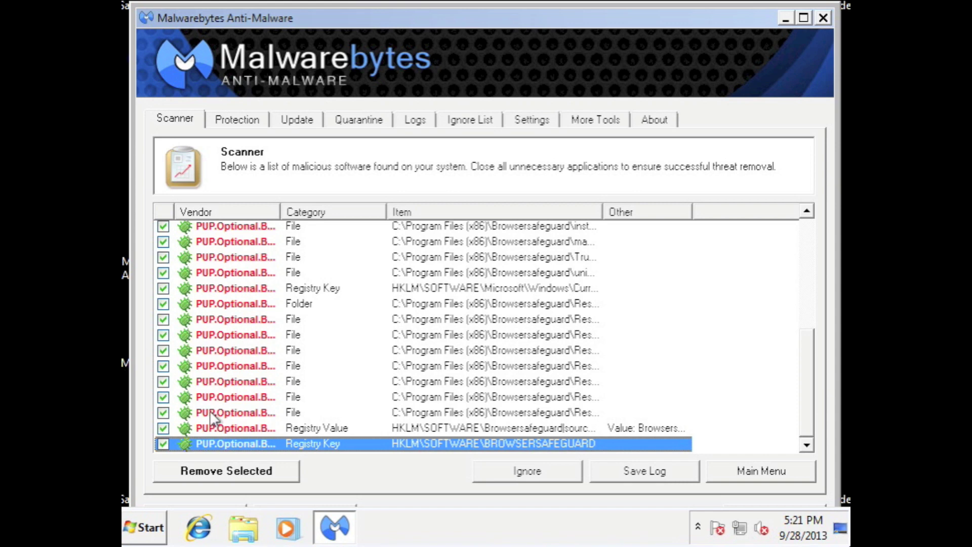
# - Remove the ticked threats, close the log, decline the restart, close Malwarebytes and launch Internet Explorer
pyautogui.click(201, 472)
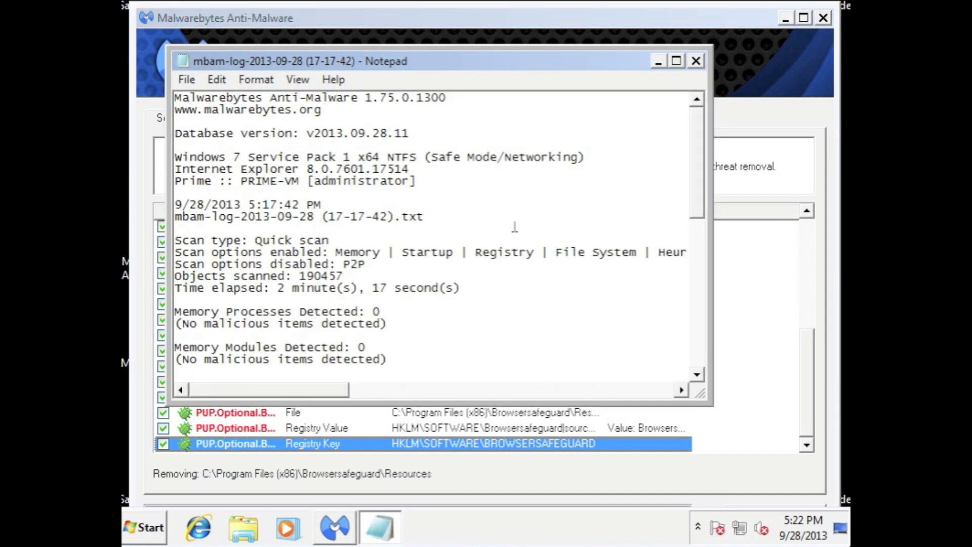
pyautogui.click(696, 61)
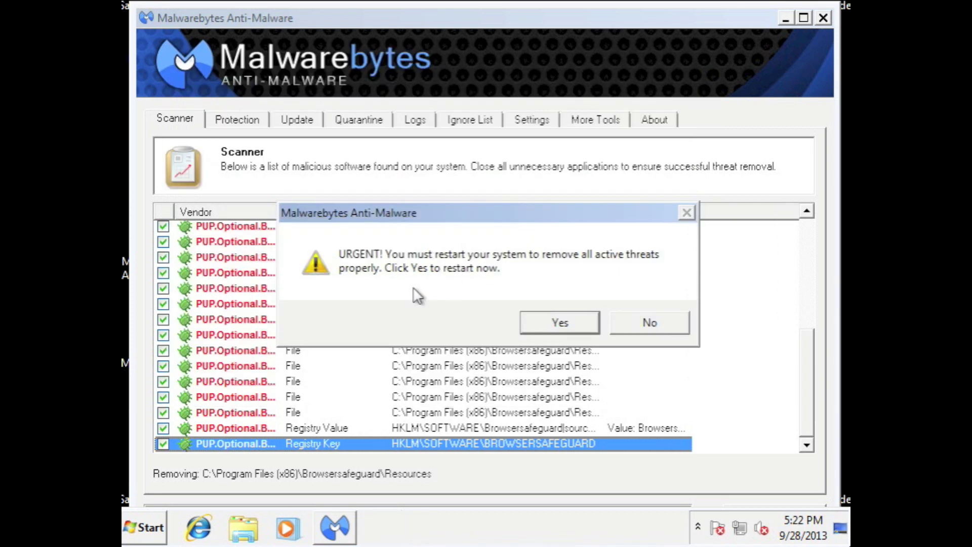
pyautogui.click(638, 324)
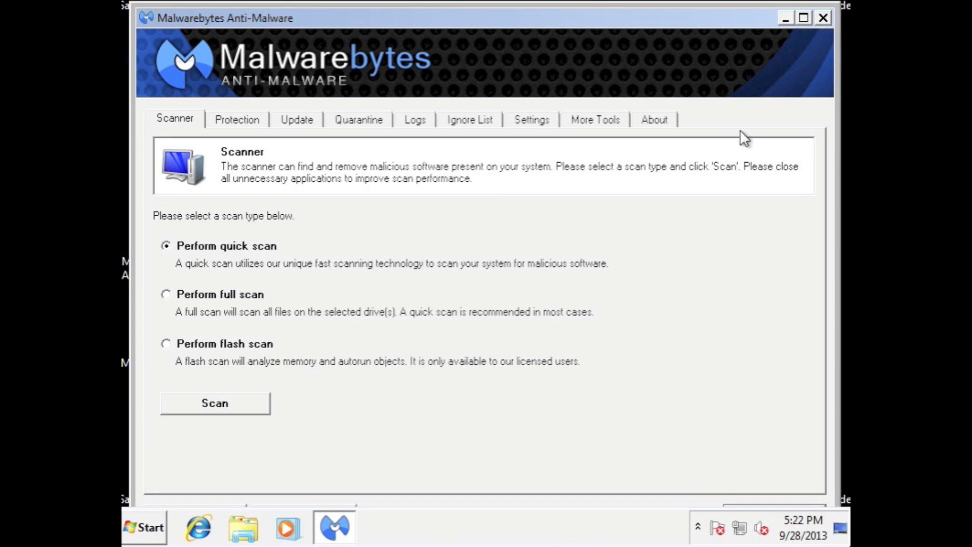
pyautogui.click(823, 19)
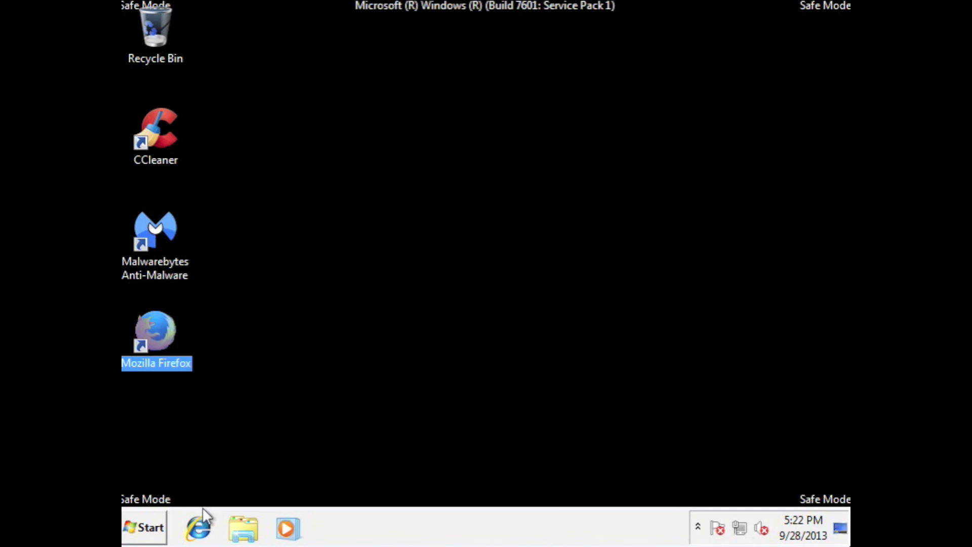
pyautogui.click(201, 525)
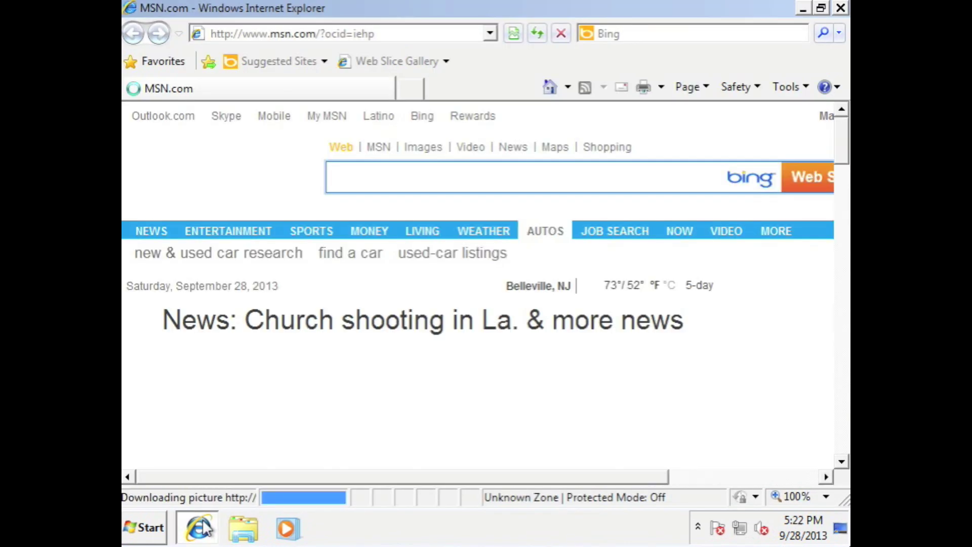
# - Go to google.com in the address bar
pyautogui.click(291, 31)
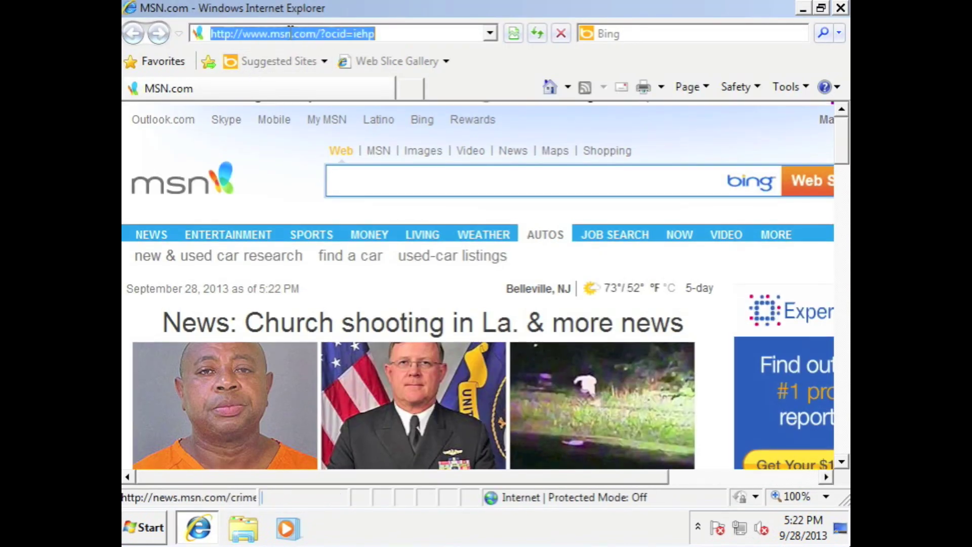
pyautogui.write('g')
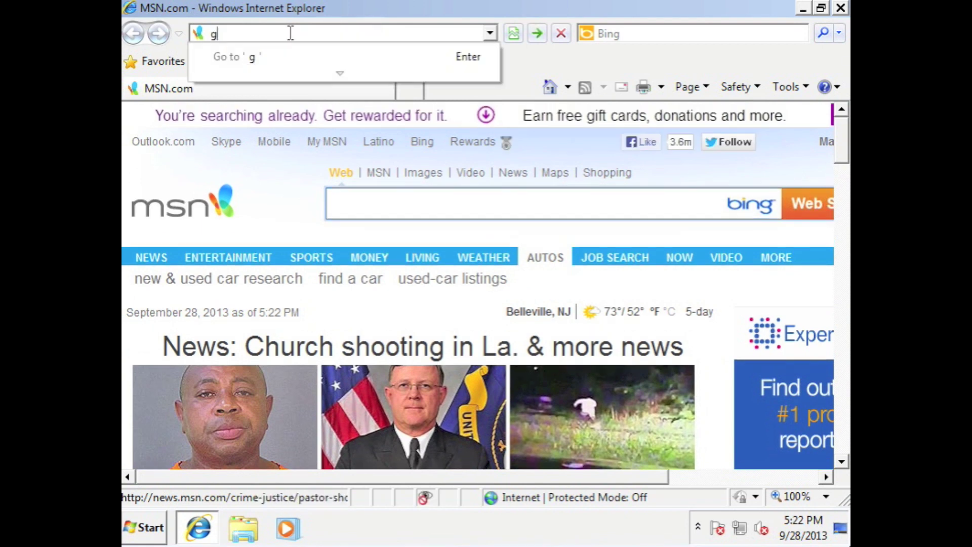
pyautogui.write('oogle.com')
pyautogui.press('Return')
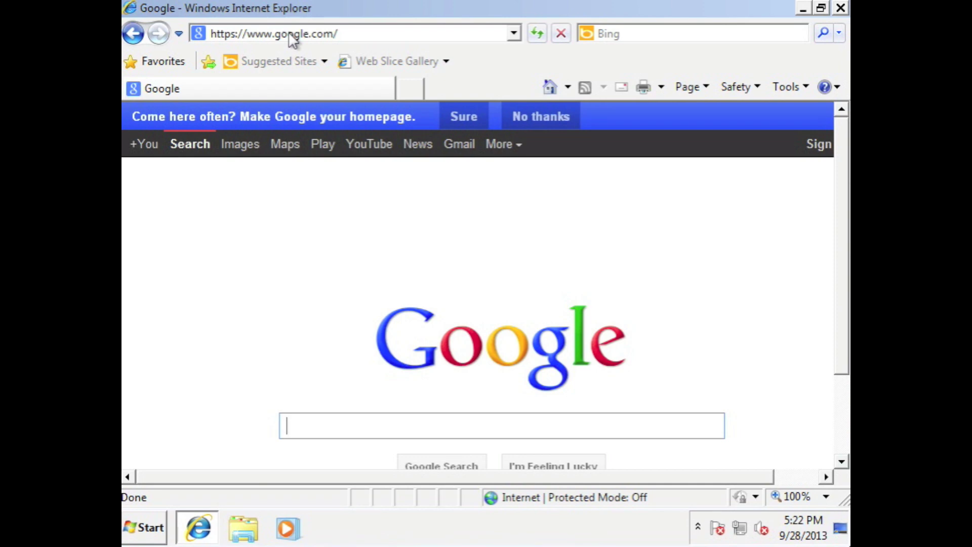
# - Search Google for 'combofix'
pyautogui.write('co')
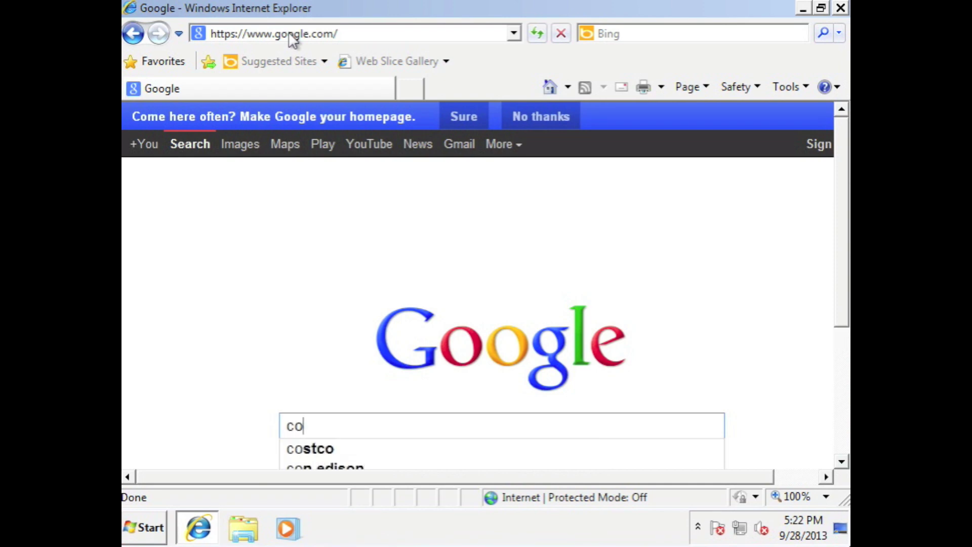
pyautogui.write('mbofix')
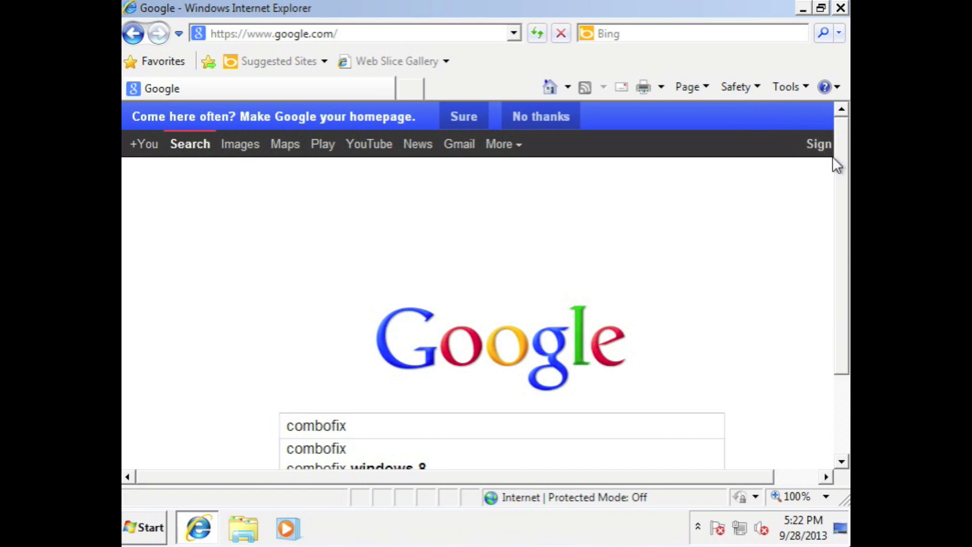
pyautogui.moveTo(834, 197); pyautogui.dragTo(834, 219)
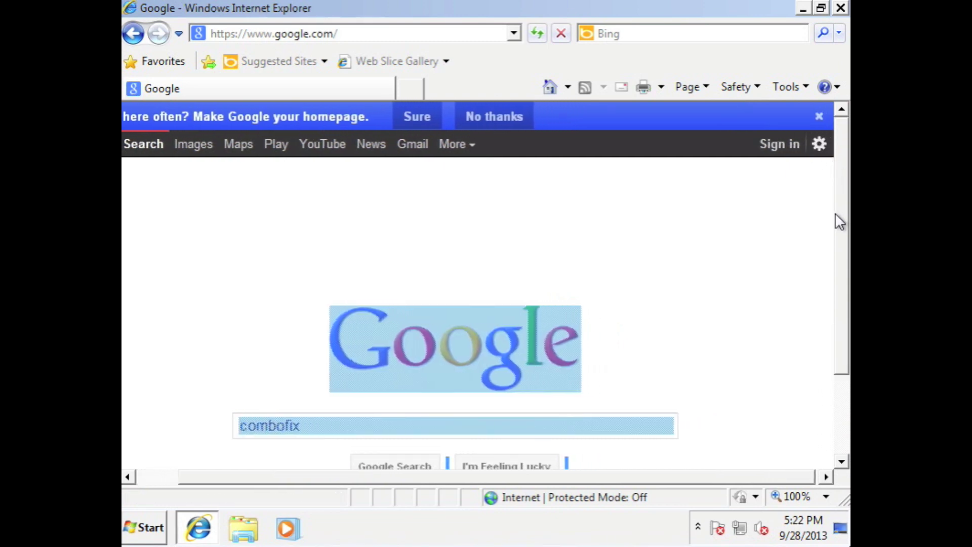
pyautogui.click(624, 330)
pyautogui.click(405, 422)
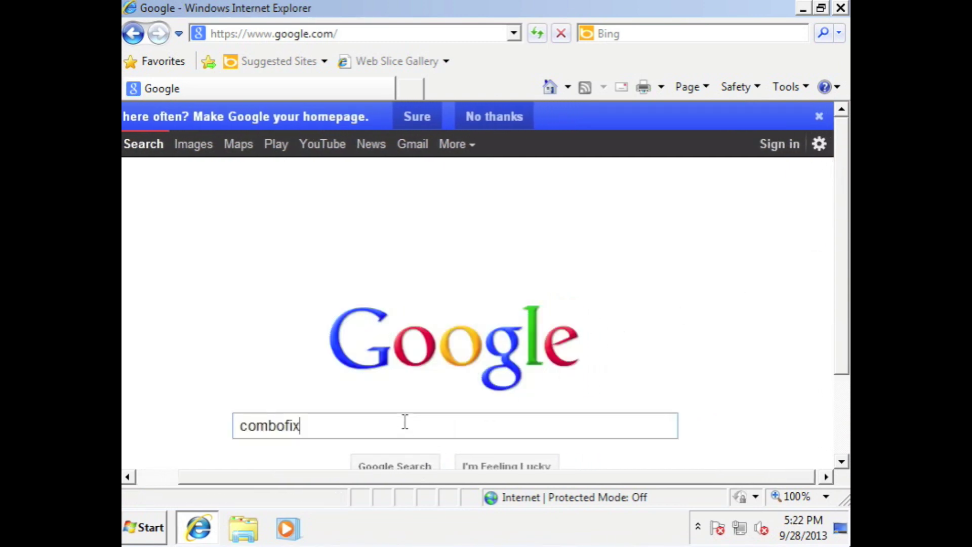
pyautogui.press('Return')
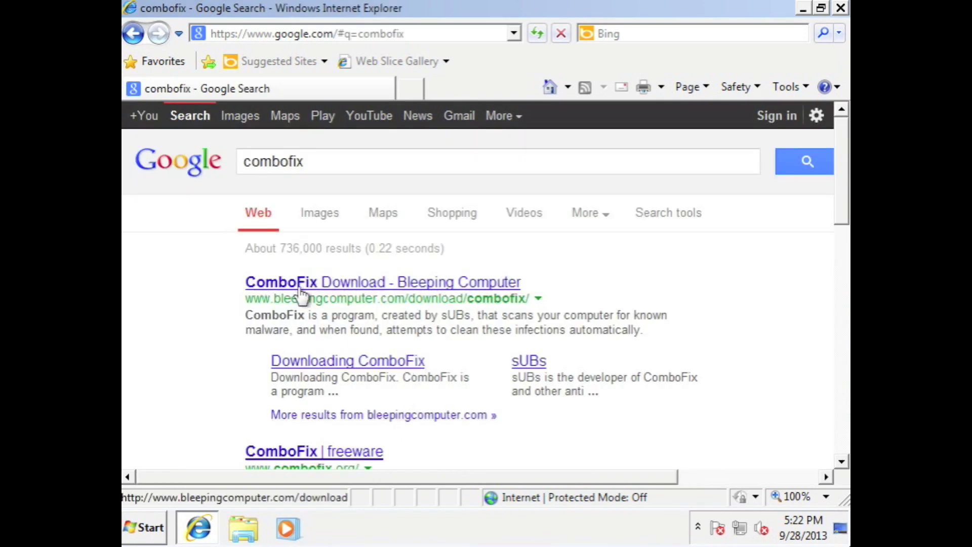
# - Start the ComboFix download from Bleeping Computer, allowing the blocked file through
pyautogui.click(378, 292)
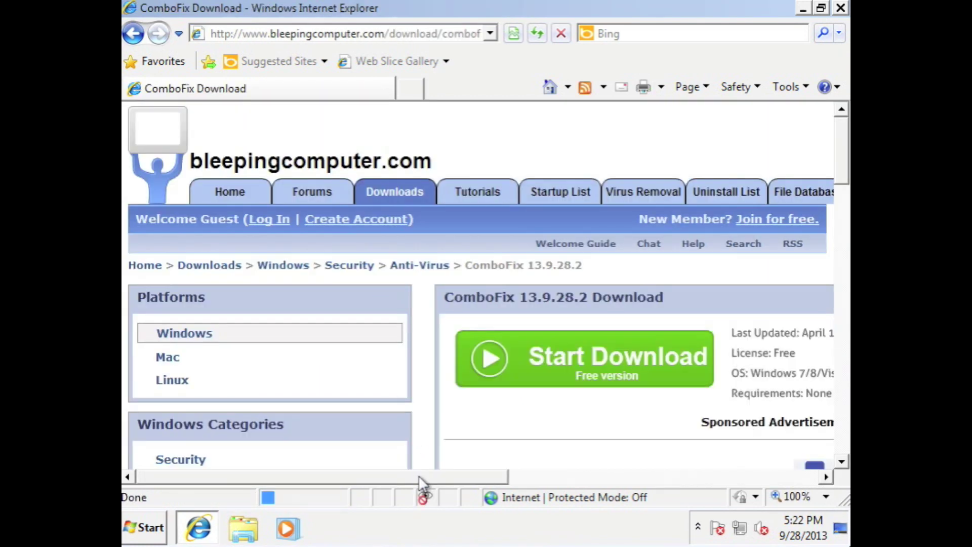
pyautogui.moveTo(416, 478); pyautogui.dragTo(606, 477)
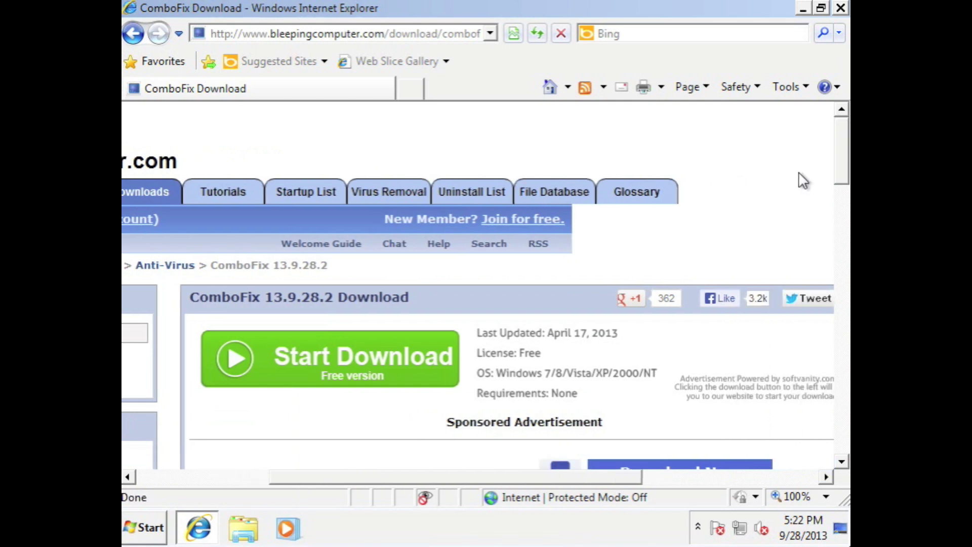
pyautogui.moveTo(843, 161); pyautogui.dragTo(843, 191)
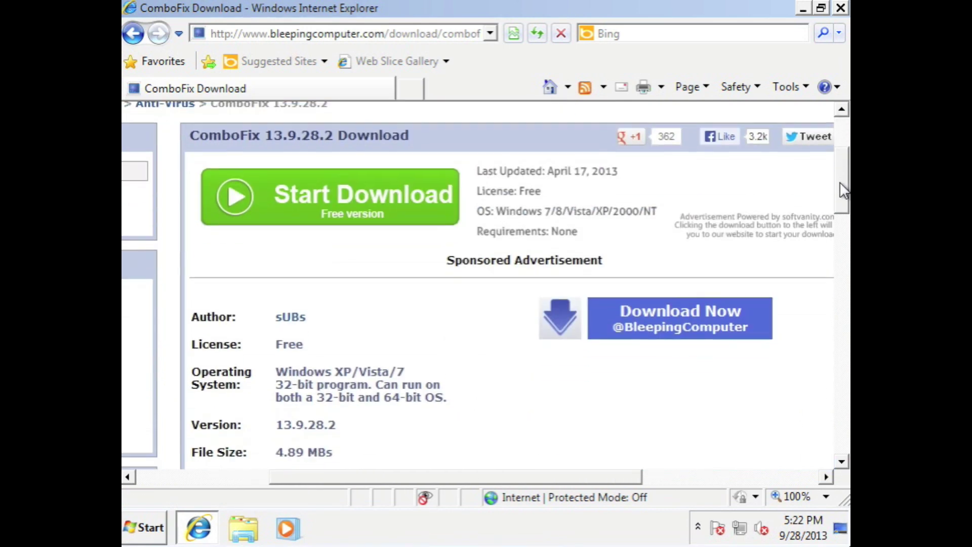
pyautogui.click(557, 318)
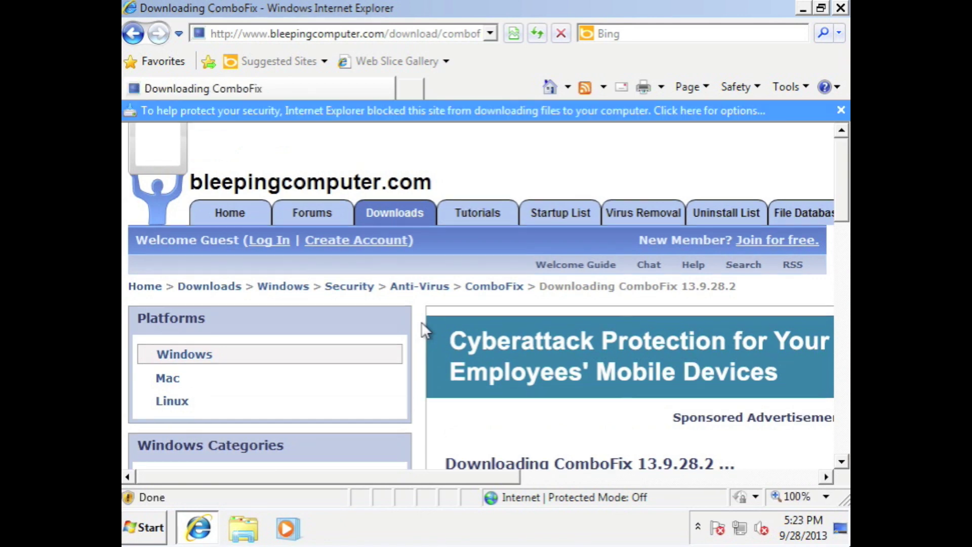
pyautogui.click(411, 111)
pyautogui.click(426, 133)
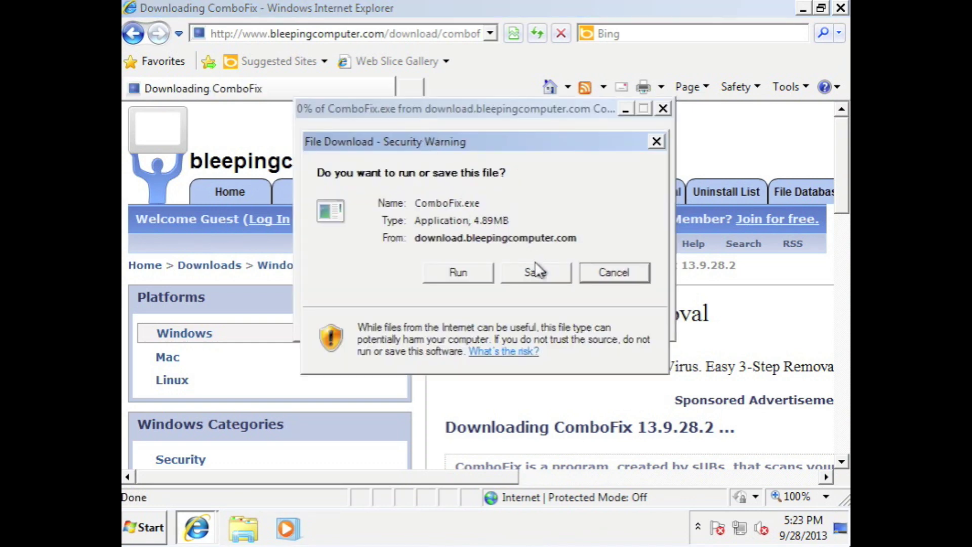
# - Save ComboFix.exe (4.89MB) to the Desktop and close the browser once it finishes
pyautogui.click(538, 274)
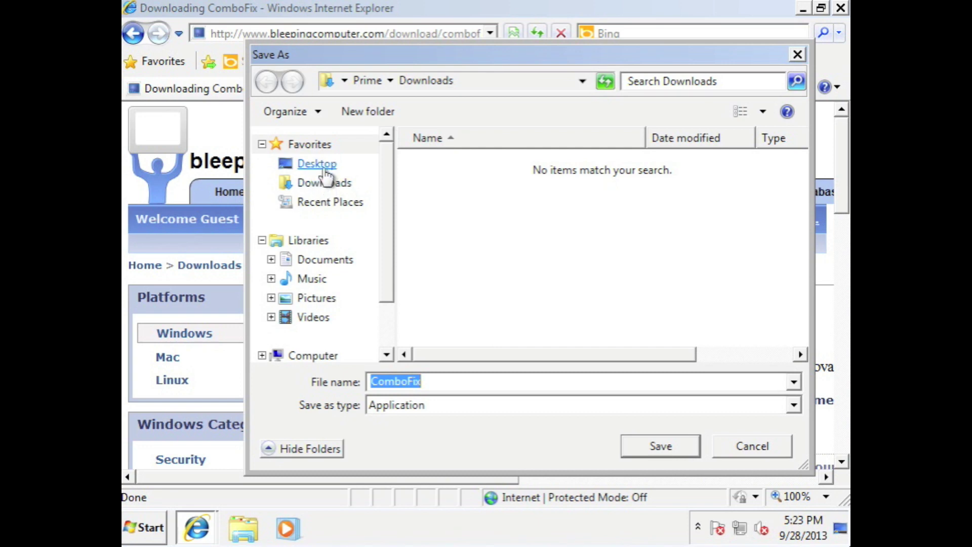
pyautogui.click(324, 168)
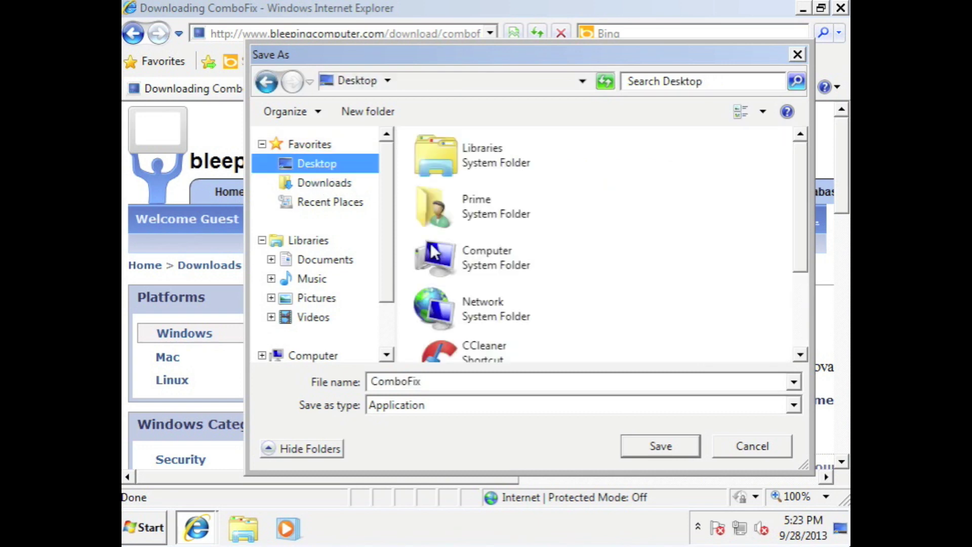
pyautogui.click(643, 453)
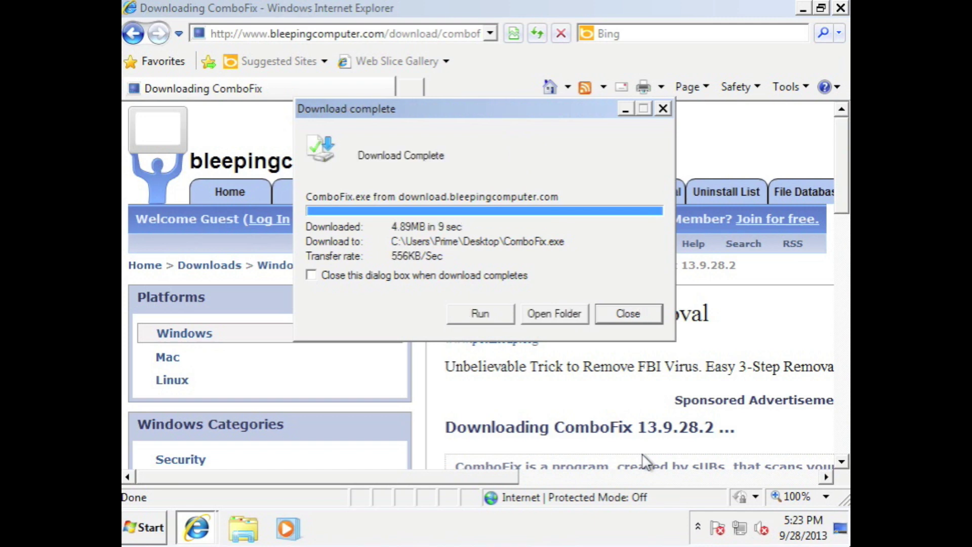
pyautogui.click(627, 314)
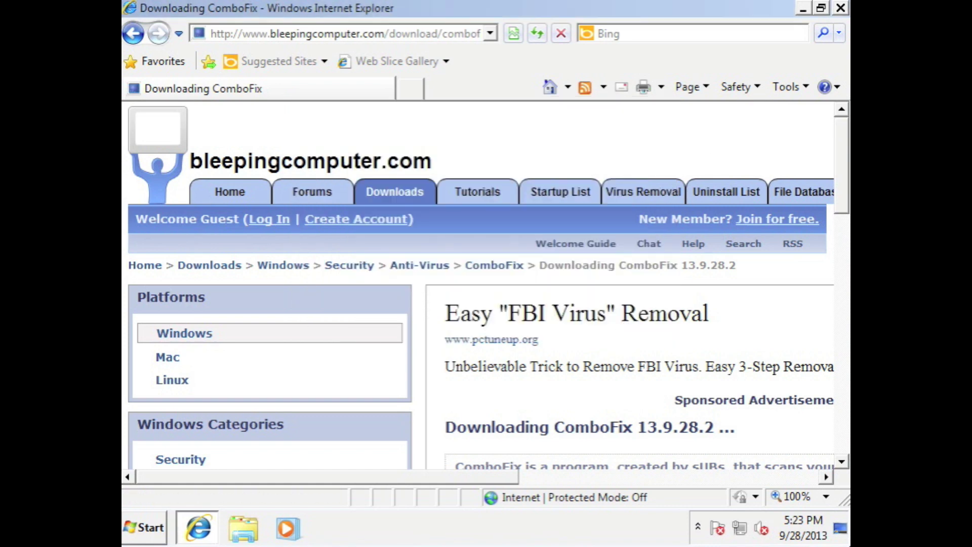
pyautogui.click(840, 9)
# - Move the ComboFix icon to the middle of the desktop and launch it
pyautogui.click(257, 370)
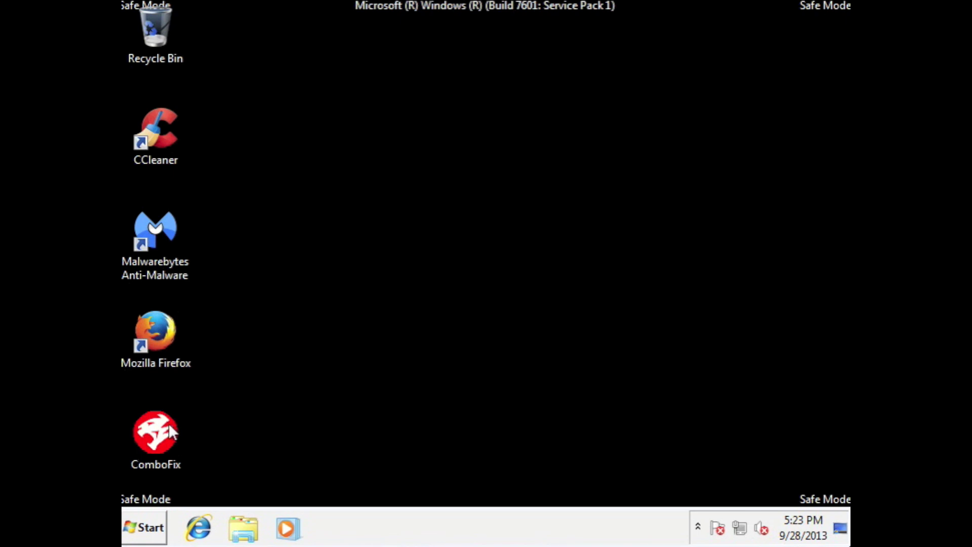
pyautogui.click(169, 423)
pyautogui.moveTo(386, 259); pyautogui.dragTo(387, 259)
pyautogui.click(509, 262)
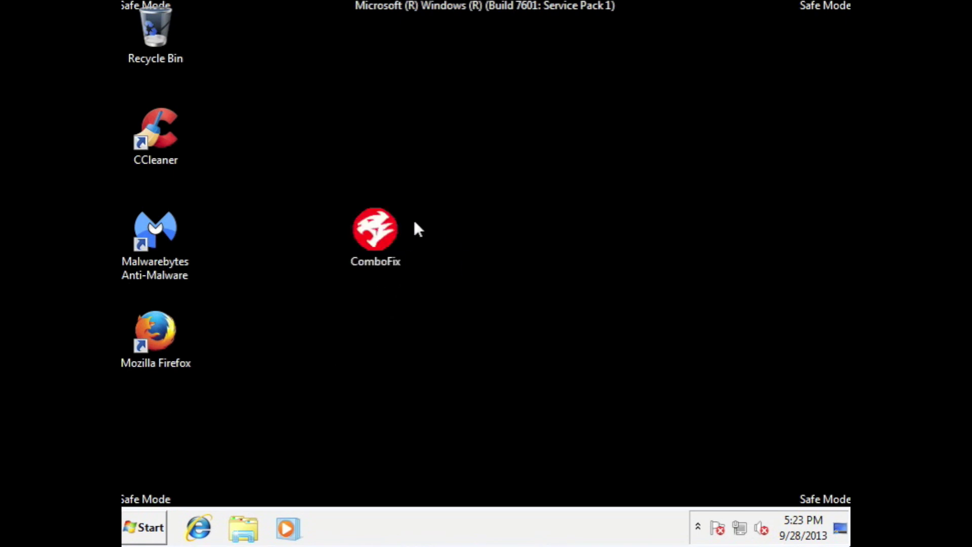
pyautogui.doubleClick(387, 213)
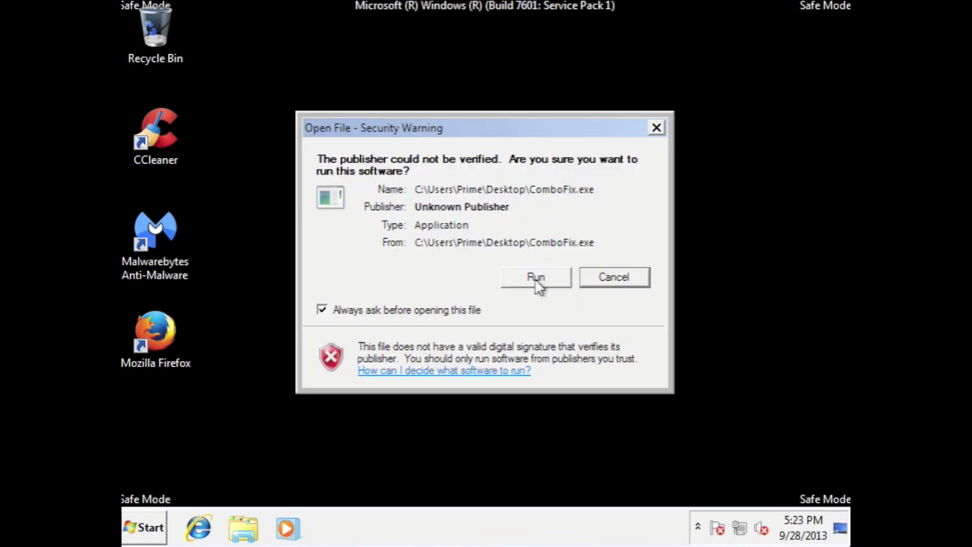
# - Allow the unverified ComboFix.exe to run and accept its disclaimer to begin scanning
pyautogui.click(535, 277)
pyautogui.click(623, 368)
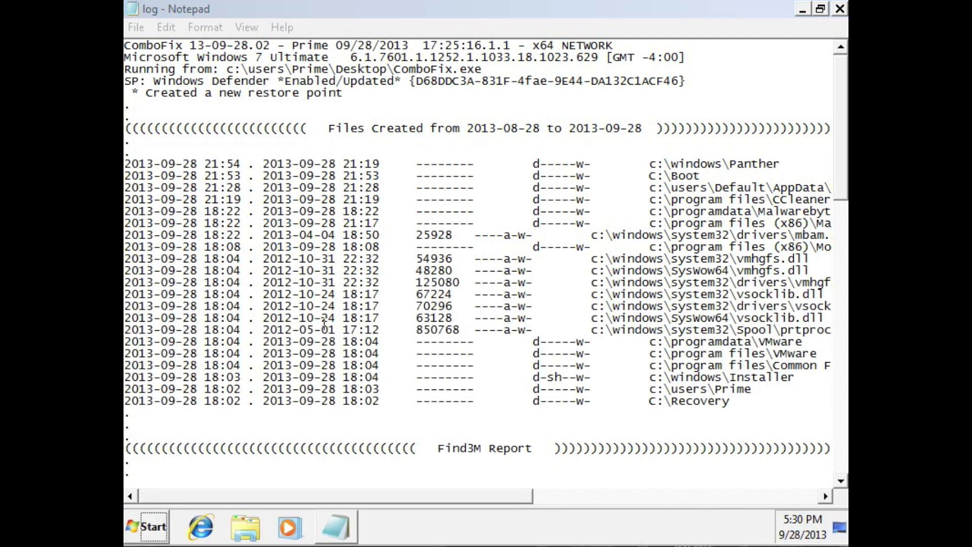
# - Close the ComboFix log and the Windows Help and Support window
pyautogui.click(839, 10)
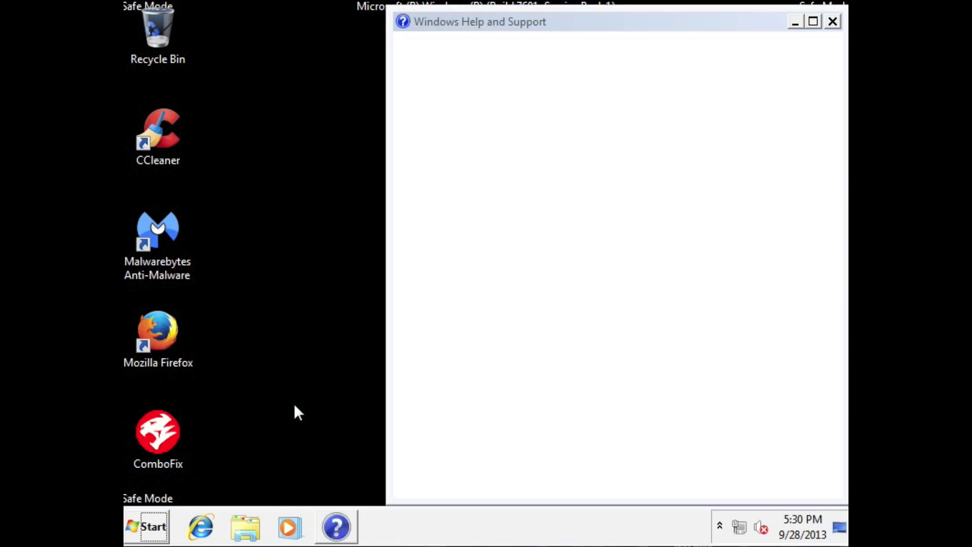
pyautogui.click(833, 23)
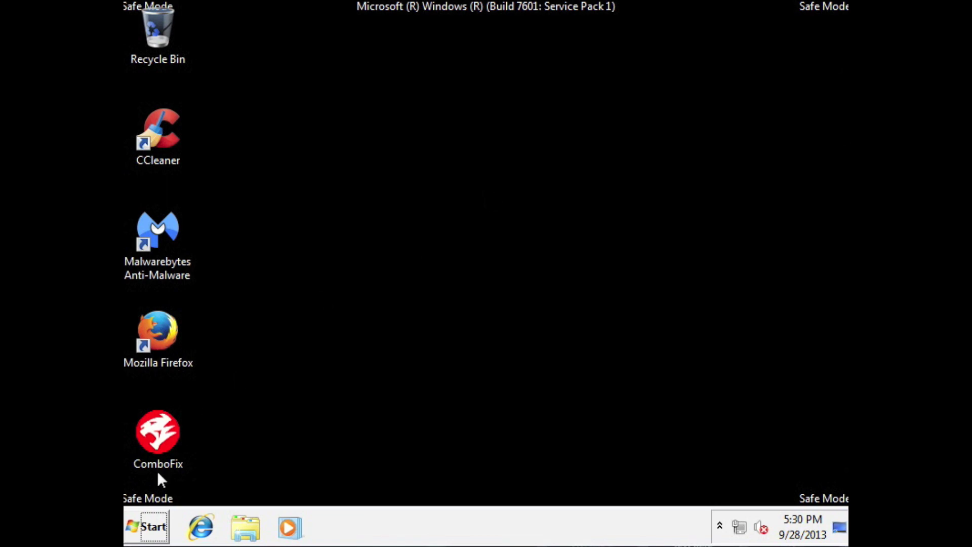
pyautogui.click(155, 524)
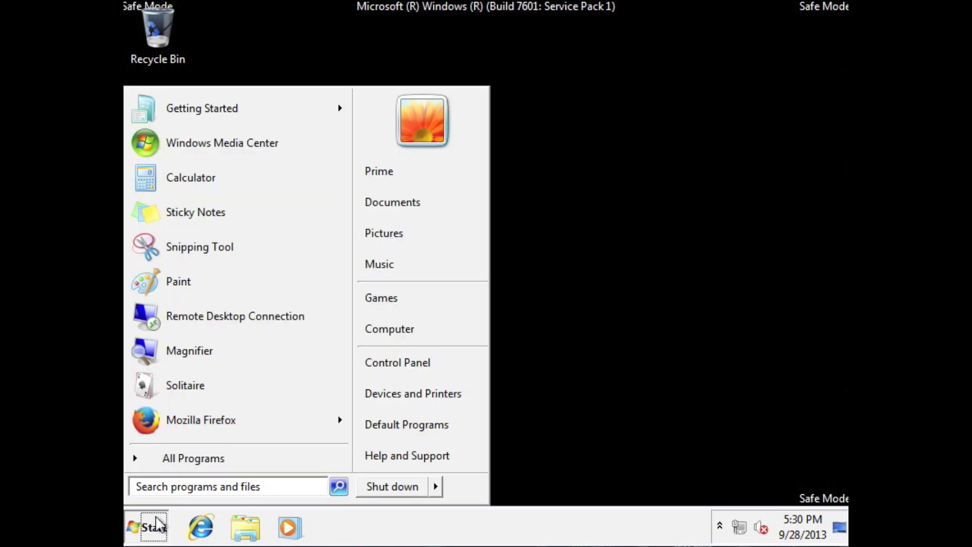
pyautogui.click(594, 299)
# - Run 'combofix /uninstall' from the Start search and confirm the uninstall
pyautogui.click(149, 525)
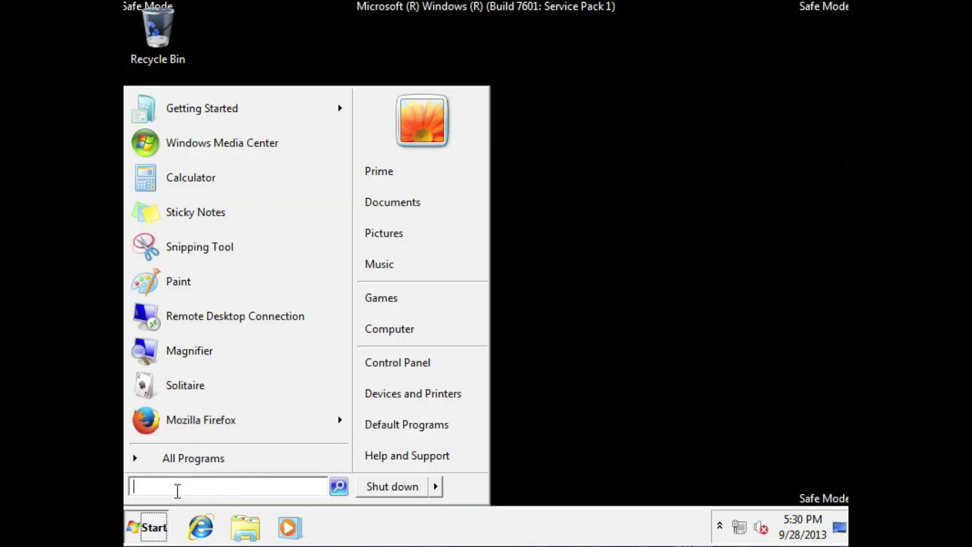
pyautogui.write('combofix')
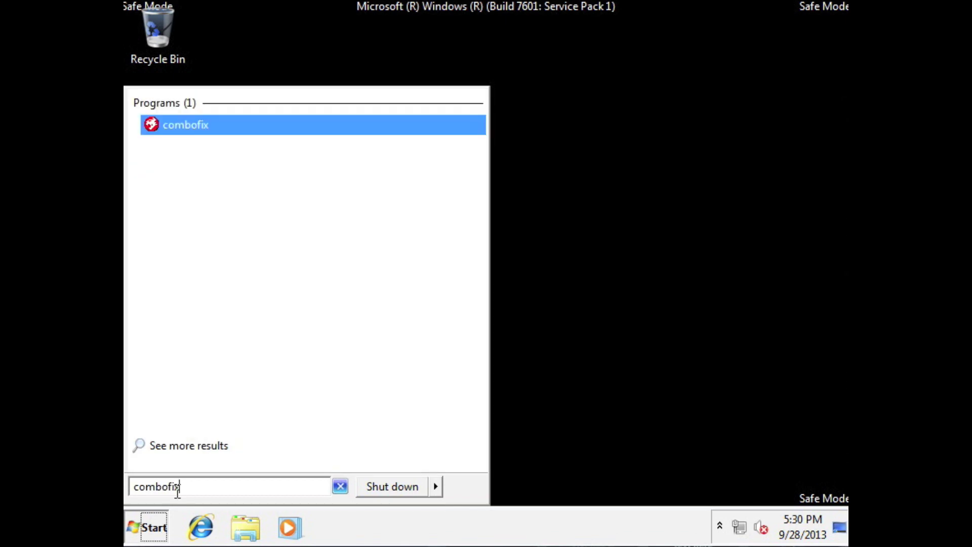
pyautogui.write(' /uninstall')
pyautogui.press('Return')
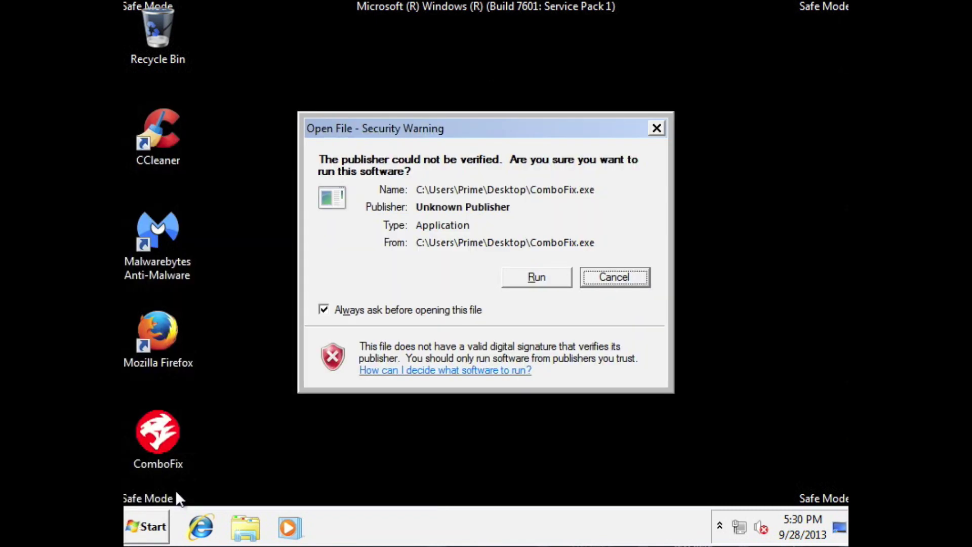
pyautogui.click(550, 277)
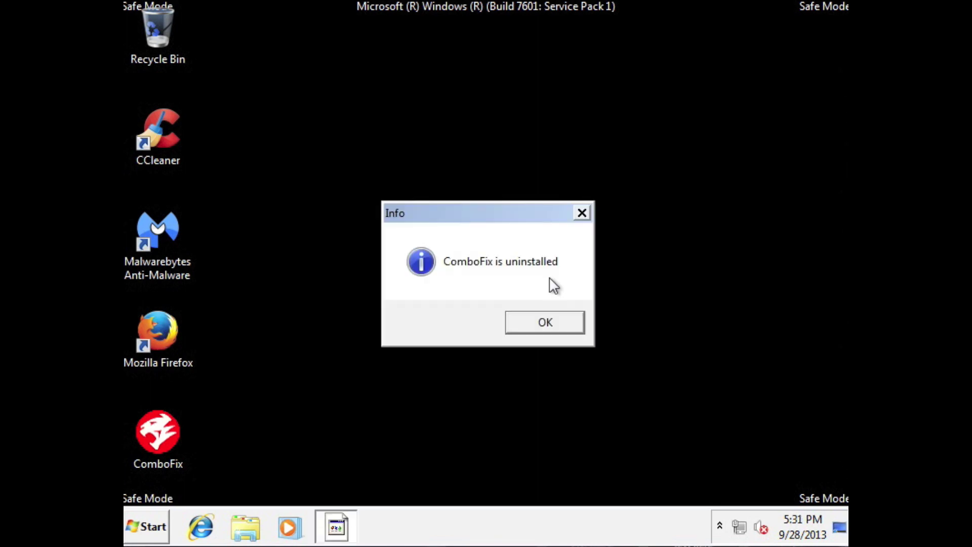
pyautogui.click(543, 322)
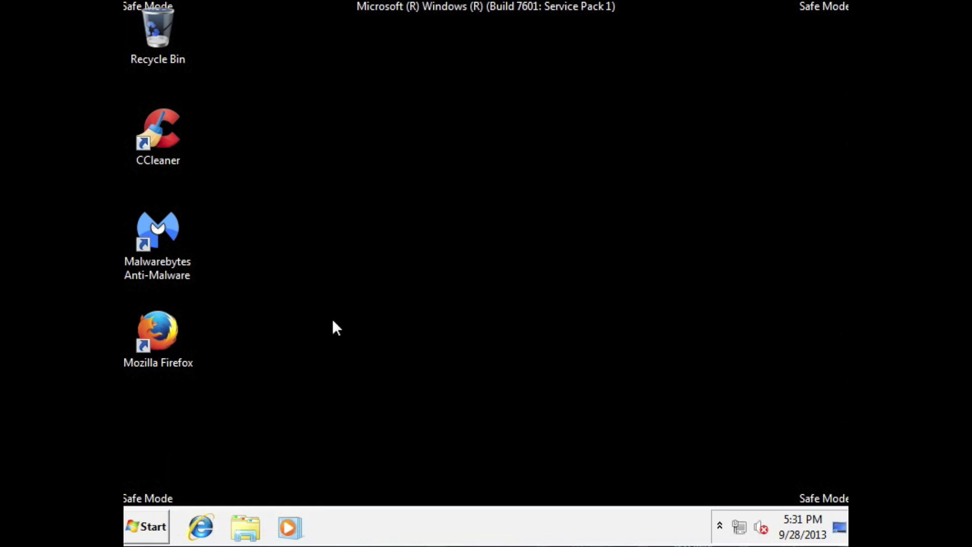
# - Launch Internet Explorer, declining the default-browser prompt and the leave-secure-connection warning
pyautogui.click(208, 518)
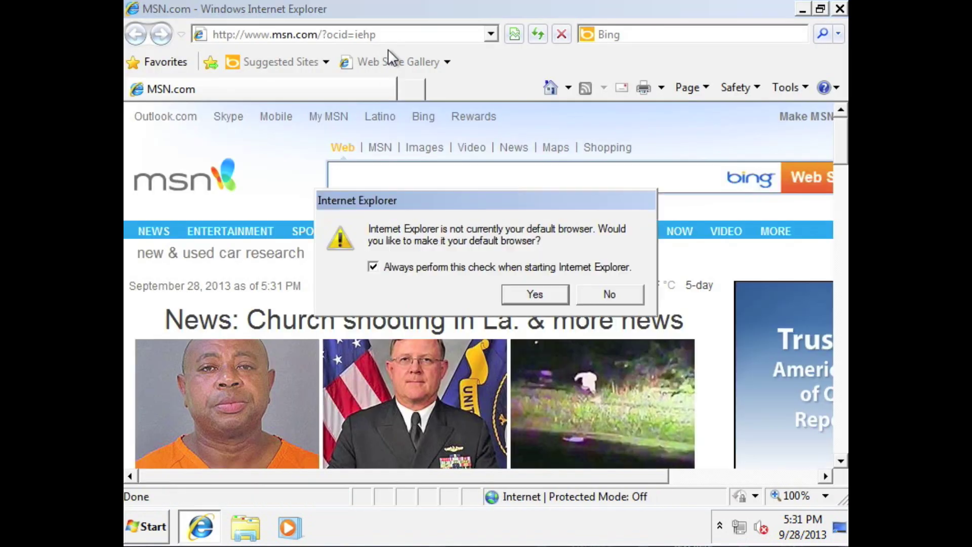
pyautogui.click(599, 295)
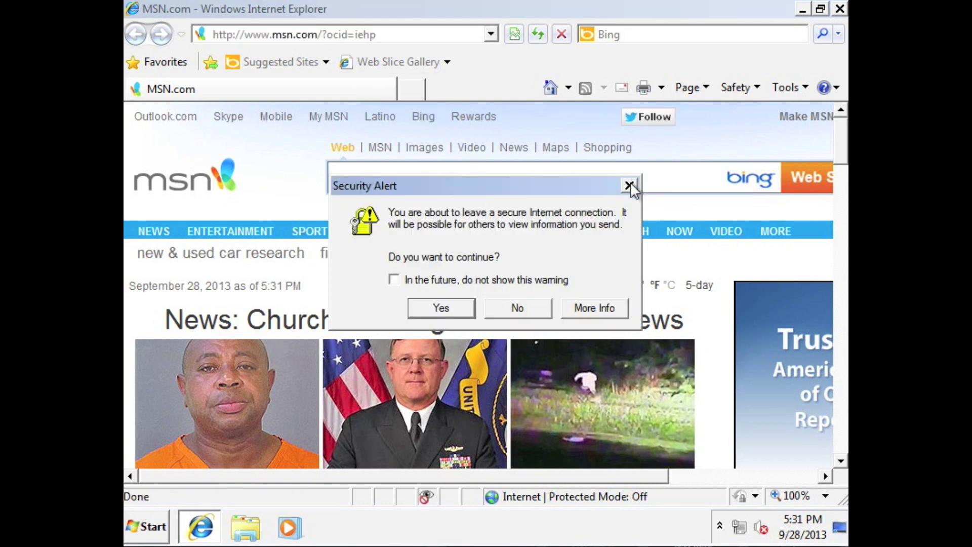
pyautogui.click(512, 308)
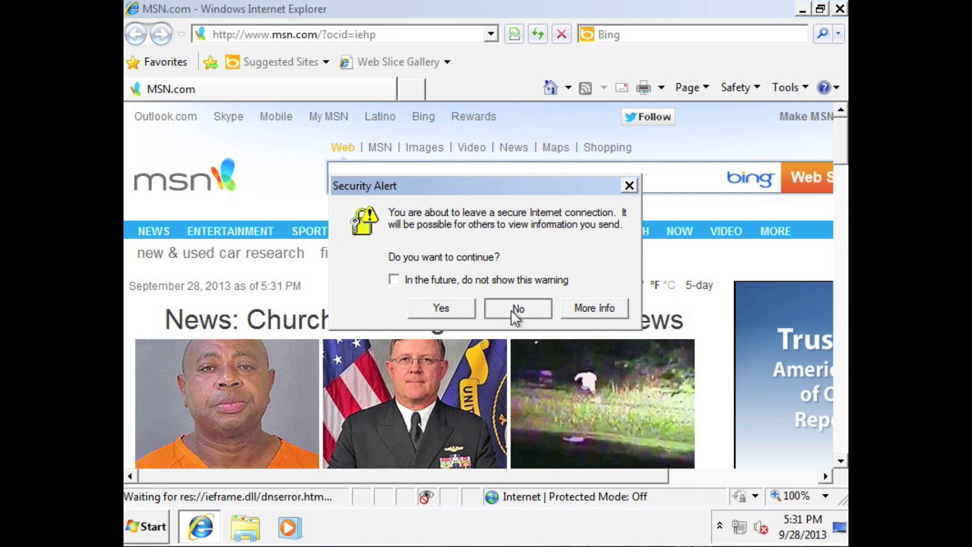
# - Go to google.com, turn off future secure-connection warnings, and select the Google search box
pyautogui.click(354, 31)
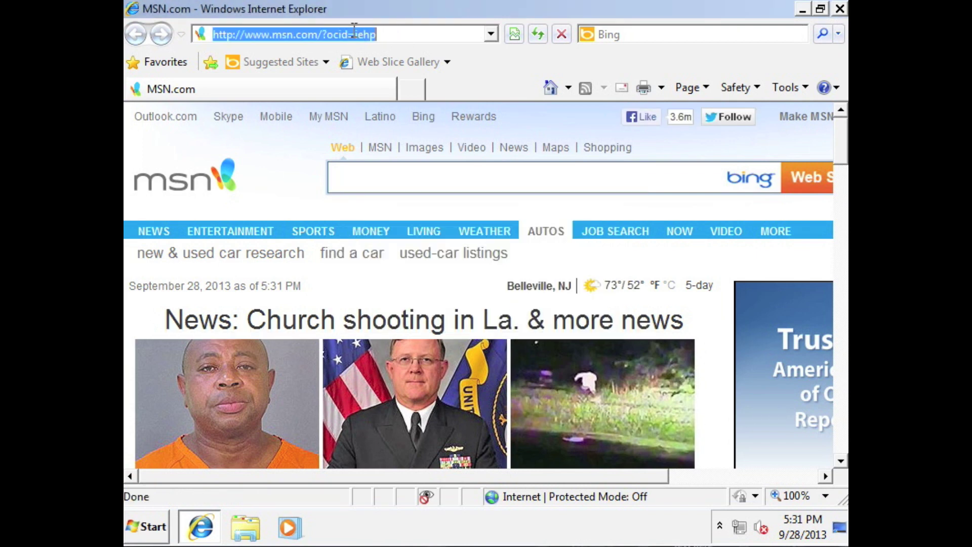
pyautogui.write('google.')
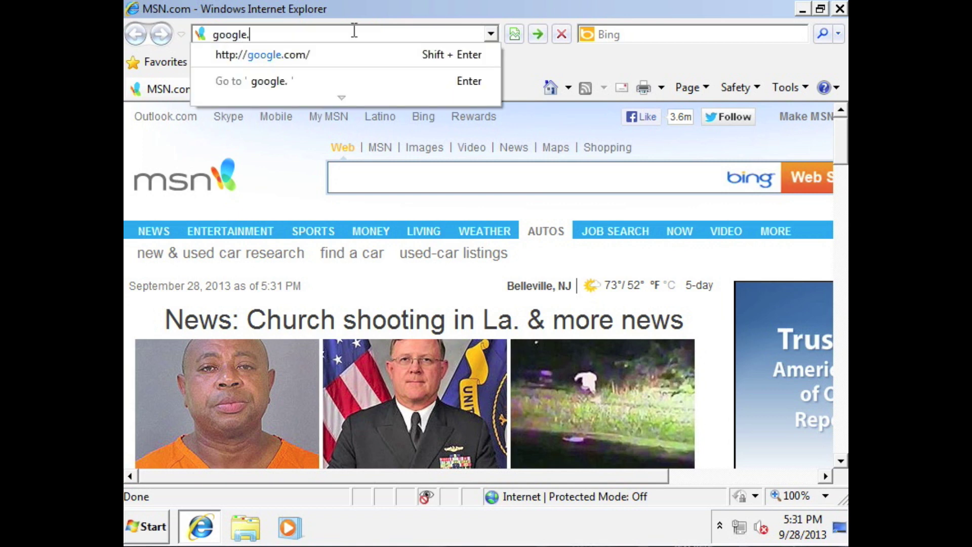
pyautogui.hotkey('shift', 'Return')
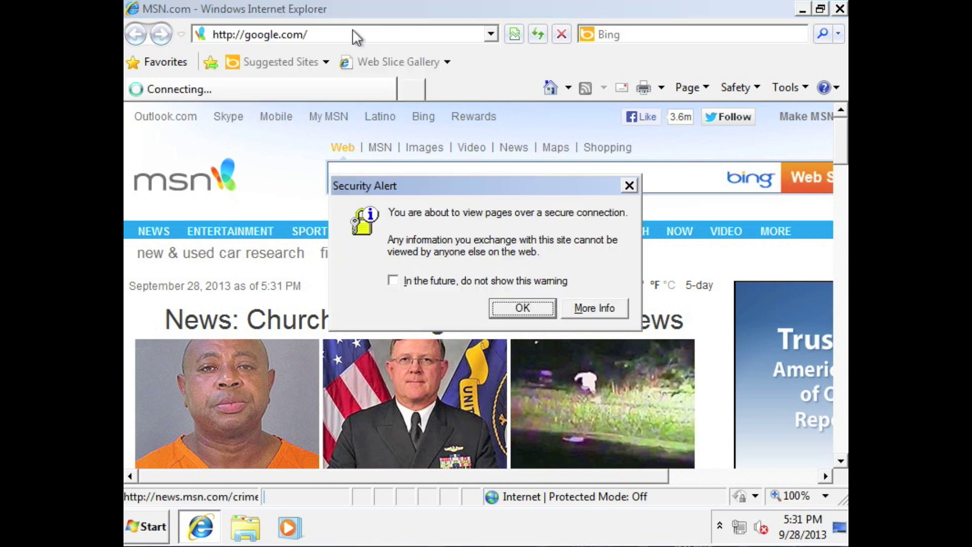
pyautogui.click(416, 278)
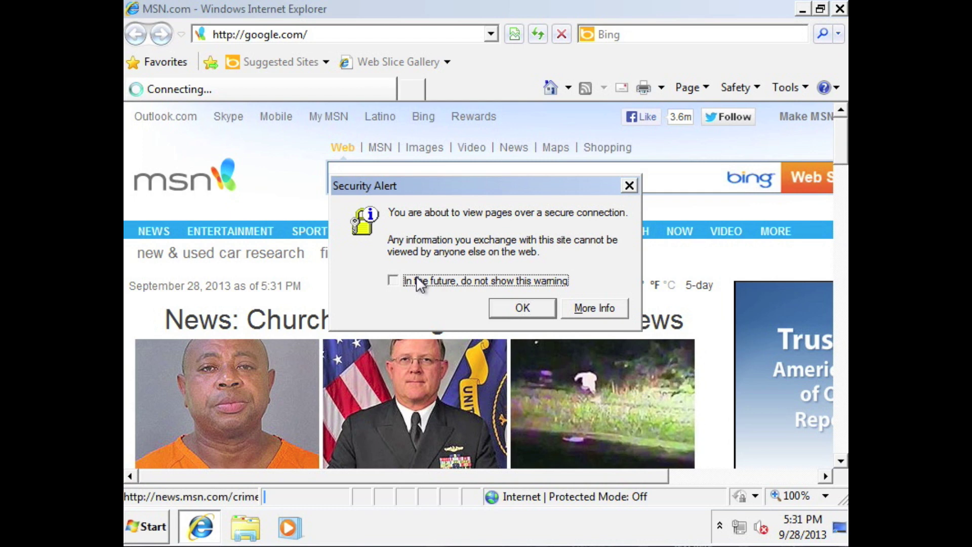
pyautogui.click(510, 306)
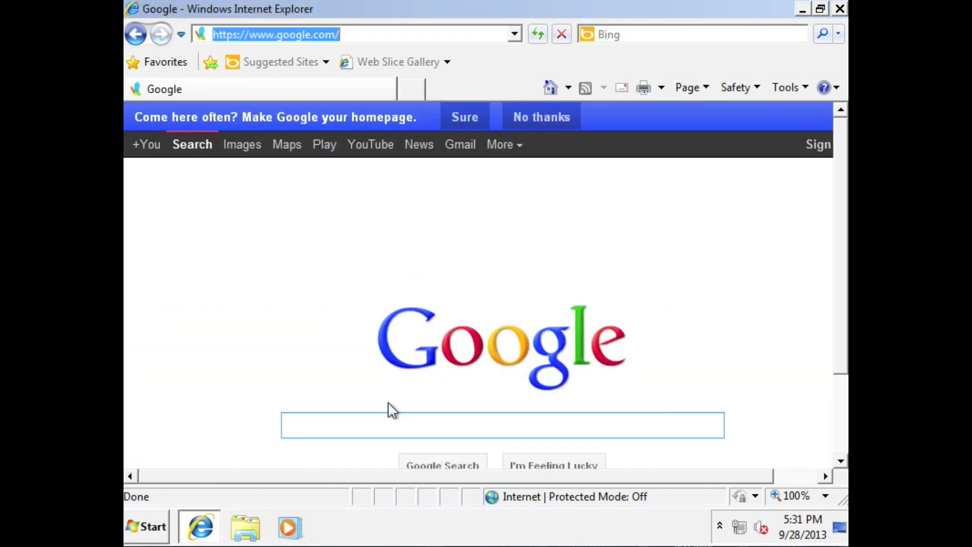
pyautogui.click(367, 423)
# - Google 'tdsskiller' and open the Bleeping Computer TDSSKiller download page
pyautogui.write('td')
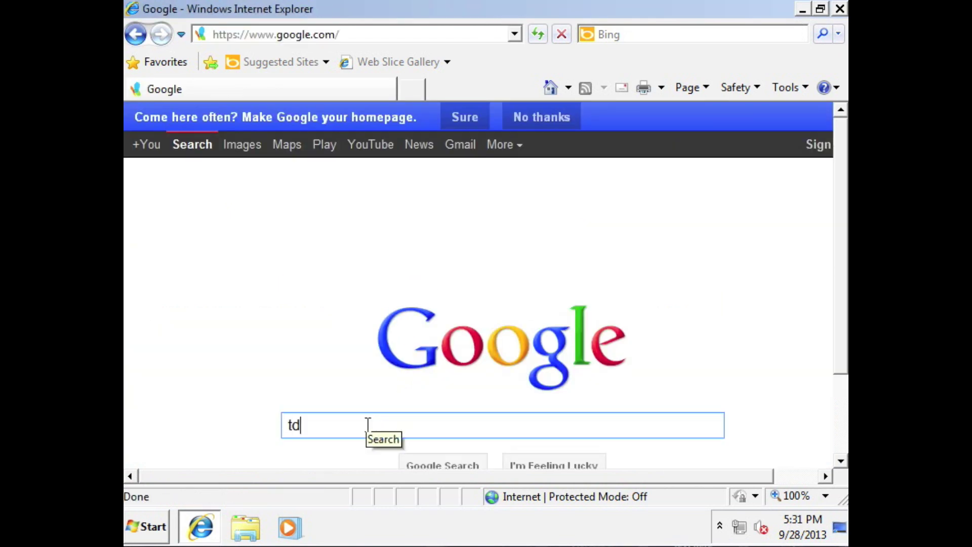
pyautogui.write('ss')
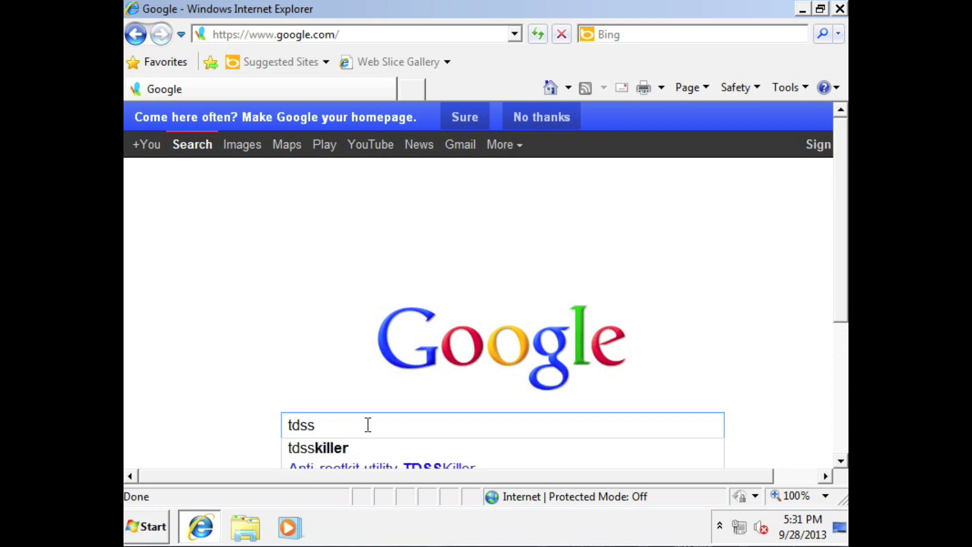
pyautogui.write('killer')
pyautogui.press('Return')
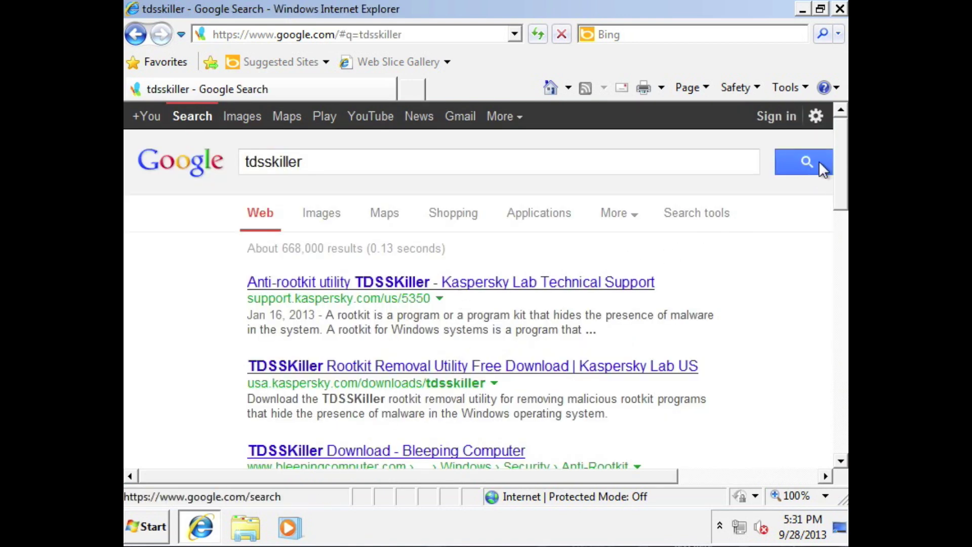
pyautogui.moveTo(840, 167); pyautogui.dragTo(841, 194)
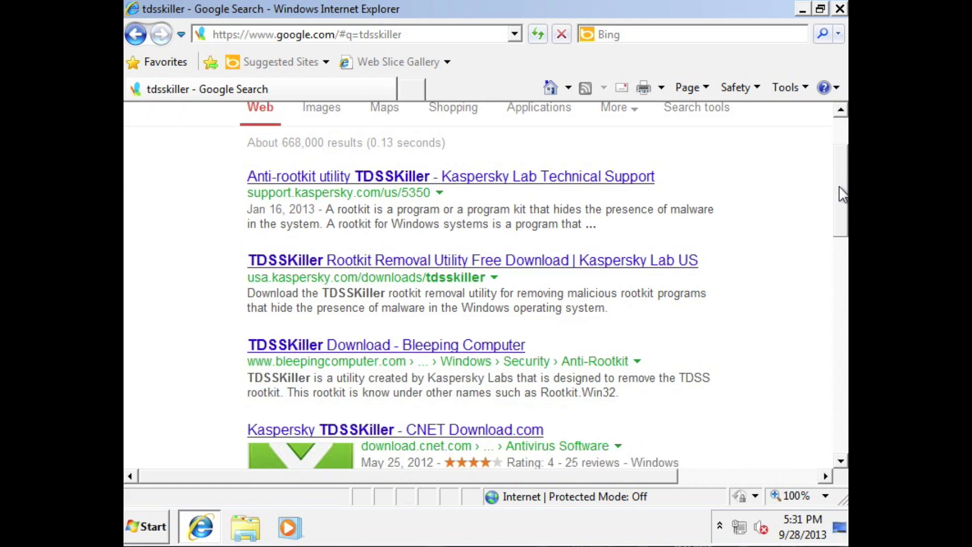
pyautogui.click(390, 347)
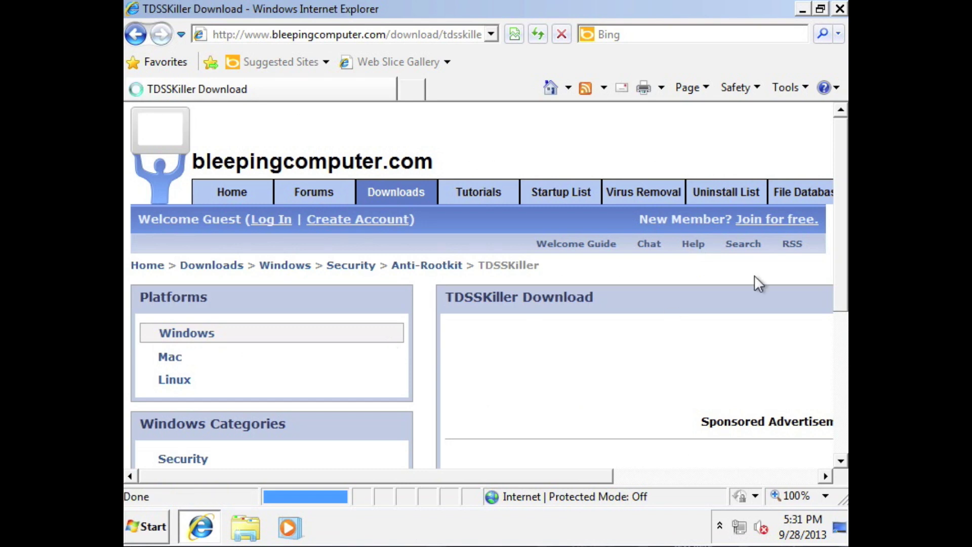
# - Download the EXE version of tdsskiller.exe, allowing the blocked download, and run it past both security warnings
pyautogui.moveTo(837, 163); pyautogui.dragTo(836, 177)
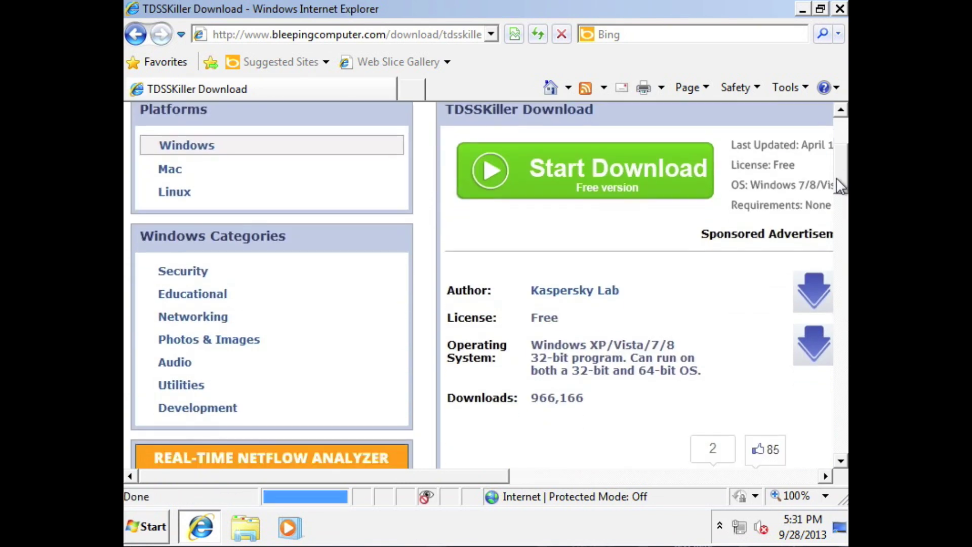
pyautogui.moveTo(462, 465); pyautogui.dragTo(588, 470)
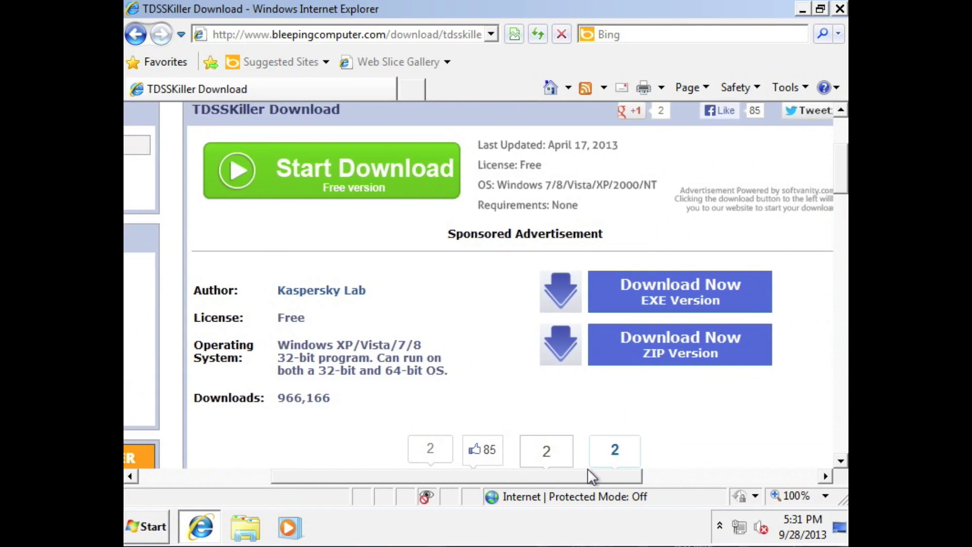
pyautogui.click(564, 288)
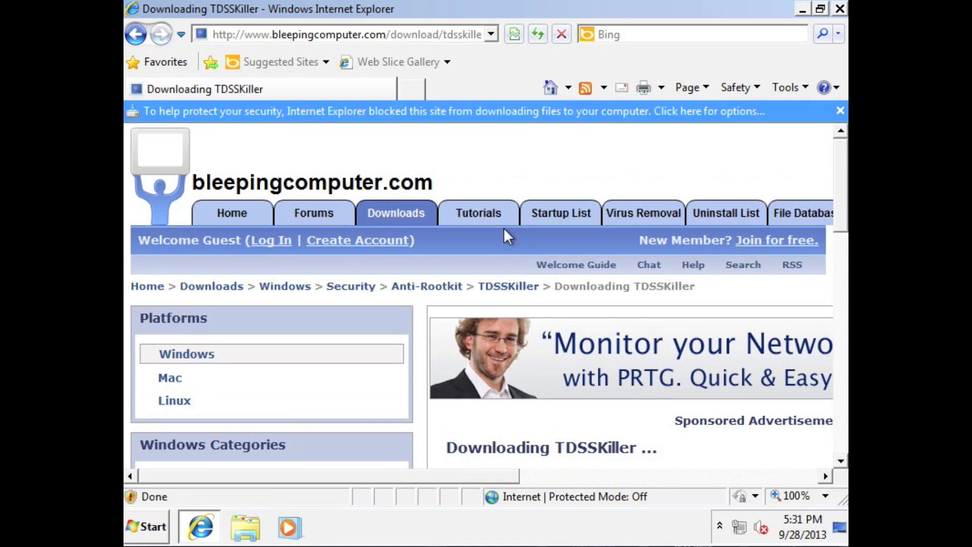
pyautogui.click(489, 109)
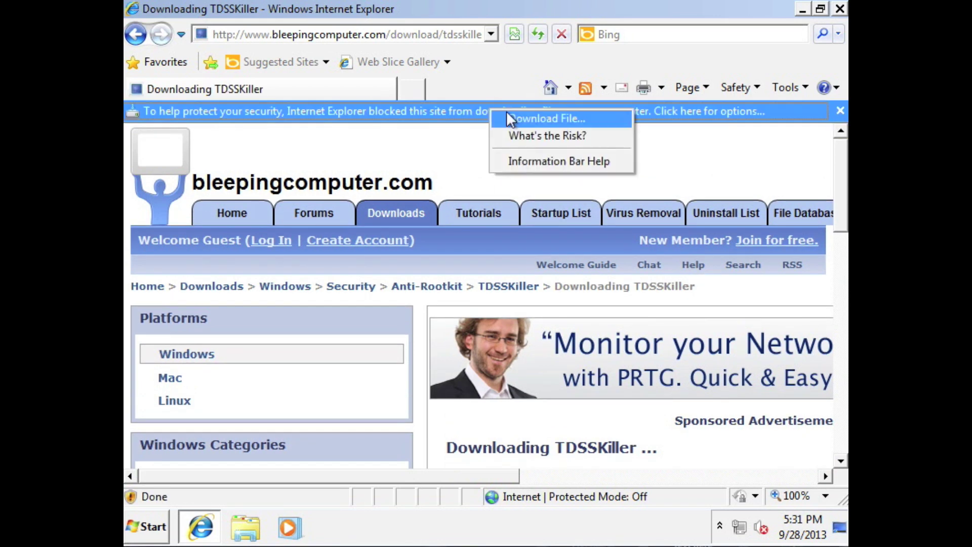
pyautogui.click(508, 116)
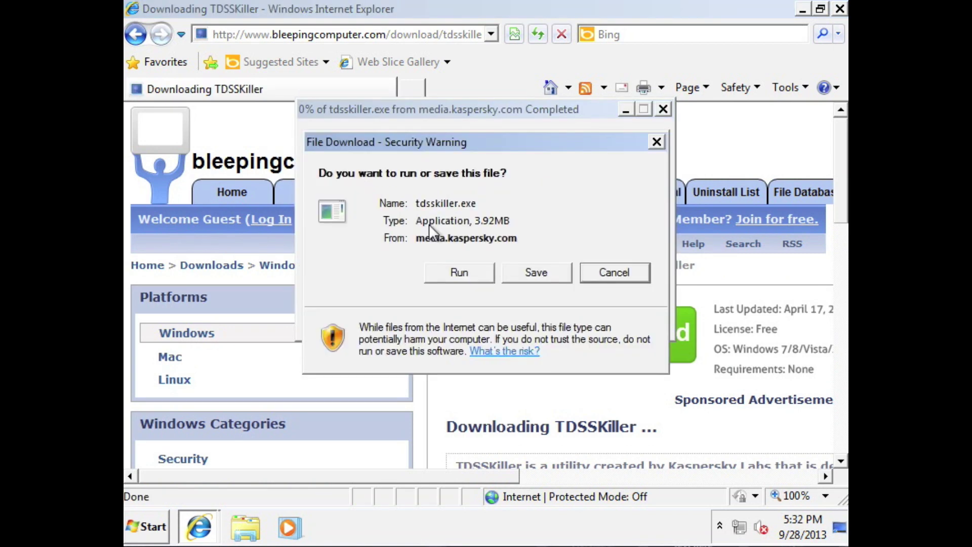
pyautogui.click(454, 275)
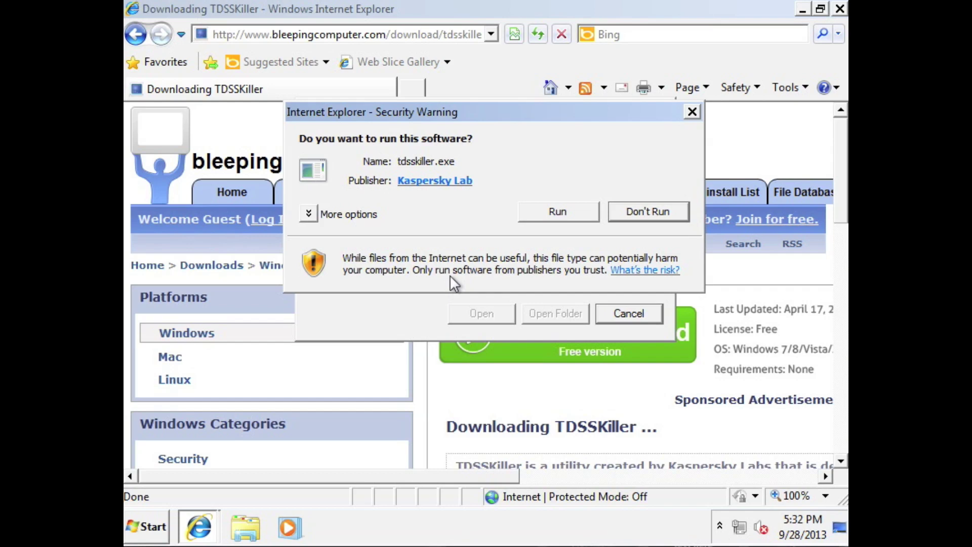
pyautogui.click(547, 216)
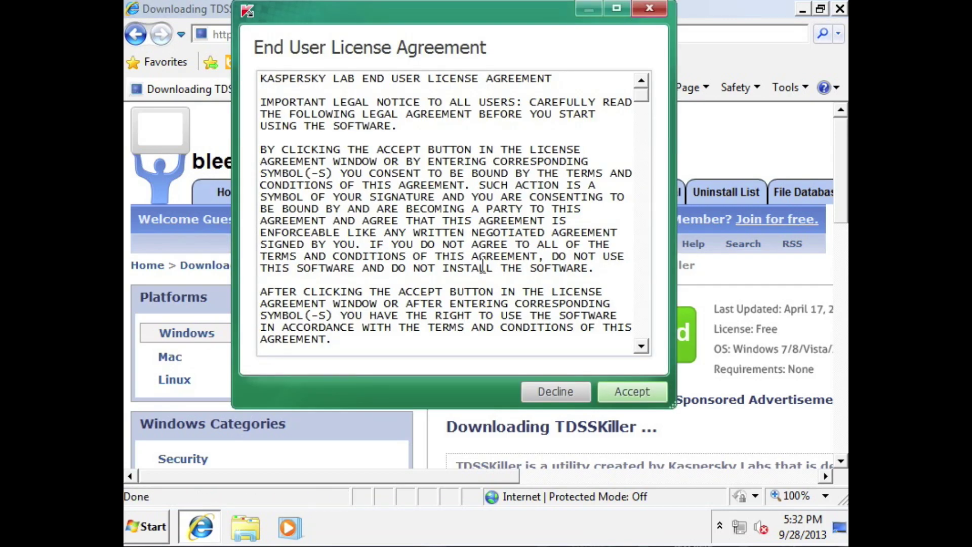
# - Accept the EULA and KSN Statement, scan 410 objects with no threats found, then close TDSSKiller
pyautogui.click(633, 393)
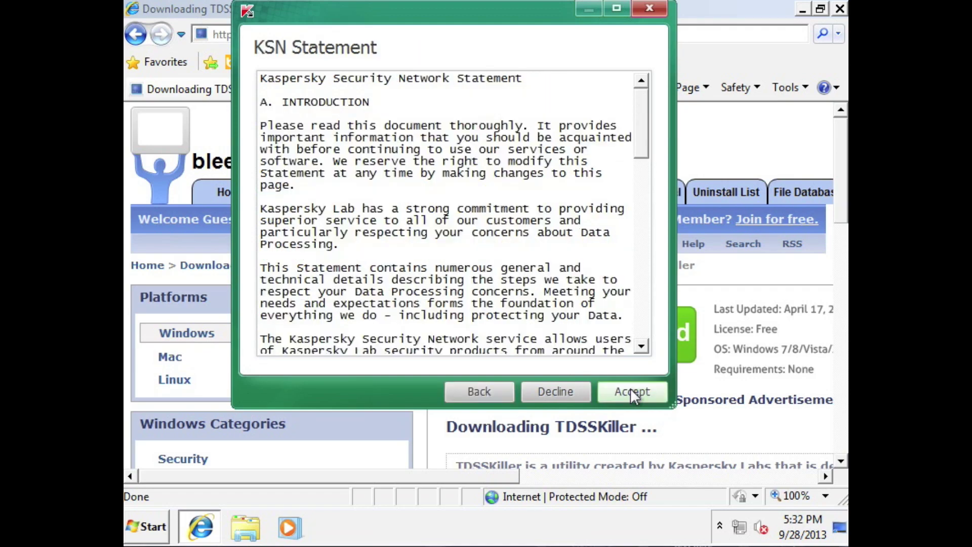
pyautogui.click(632, 393)
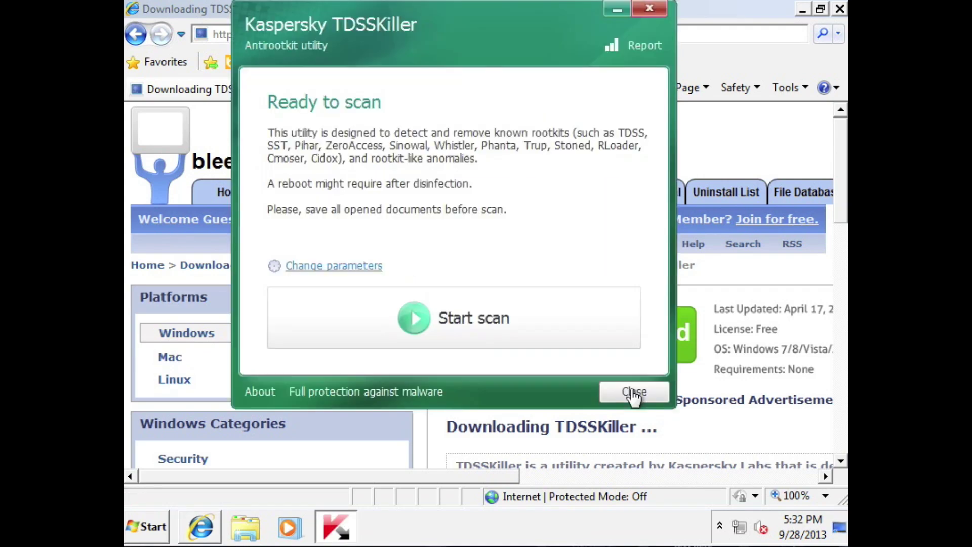
pyautogui.click(466, 332)
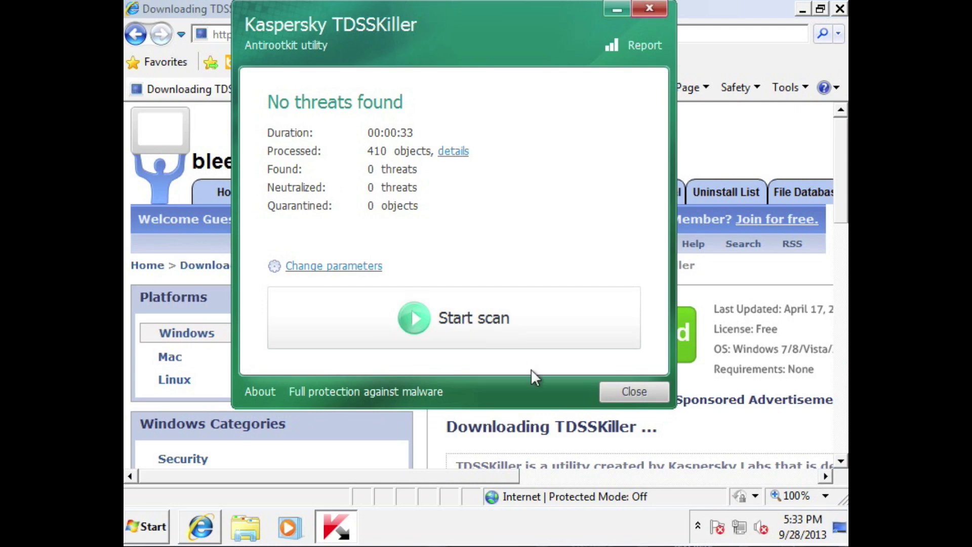
pyautogui.click(633, 394)
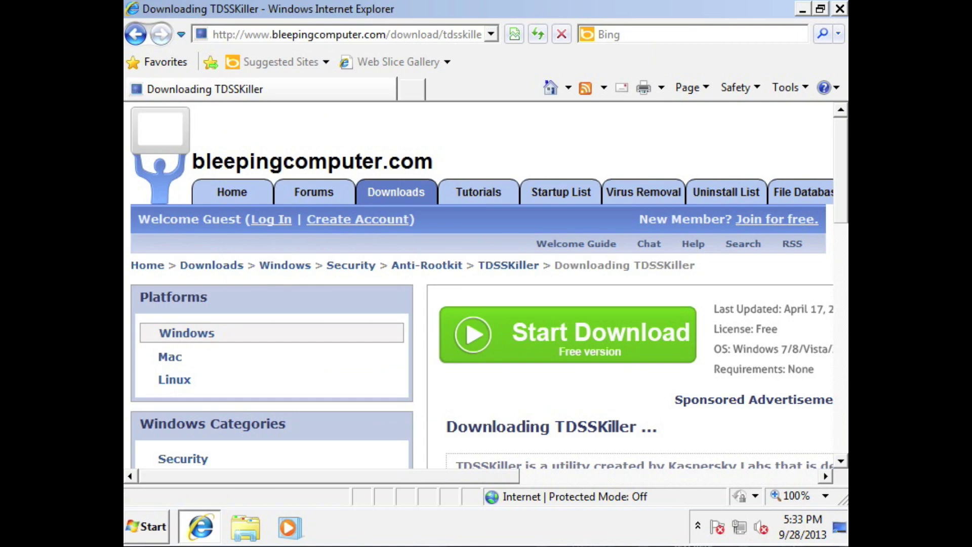
pyautogui.click(841, 11)
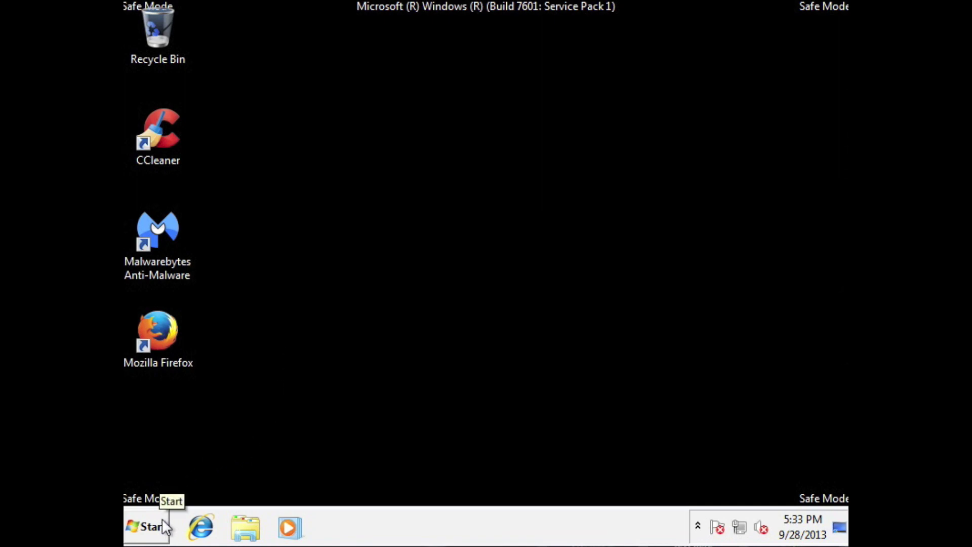
pyautogui.click(148, 529)
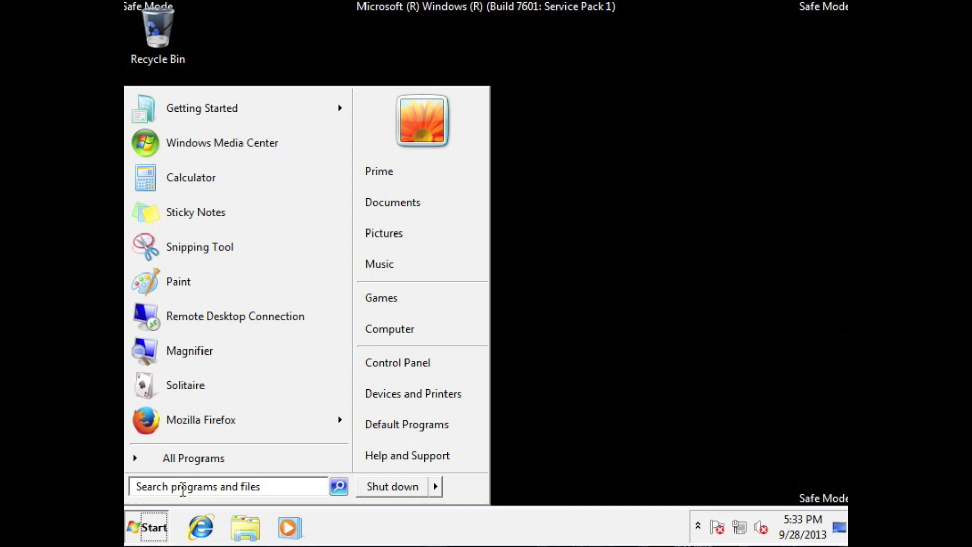
pyautogui.write('ms')
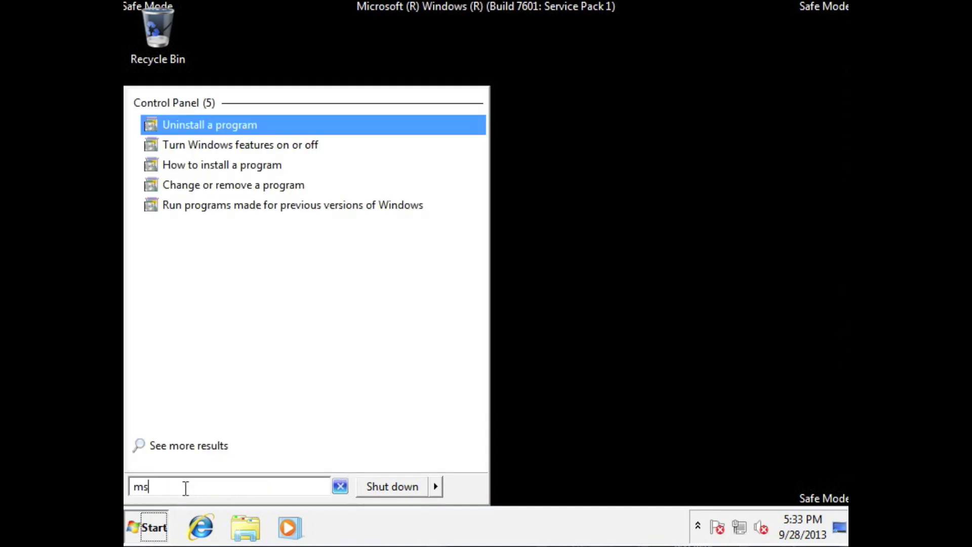
pyautogui.write('config')
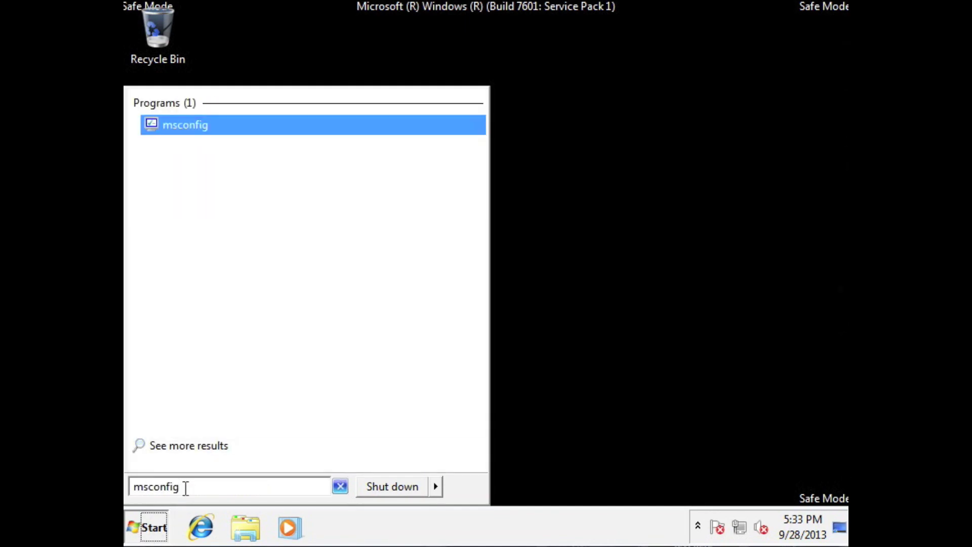
pyautogui.press('Return')
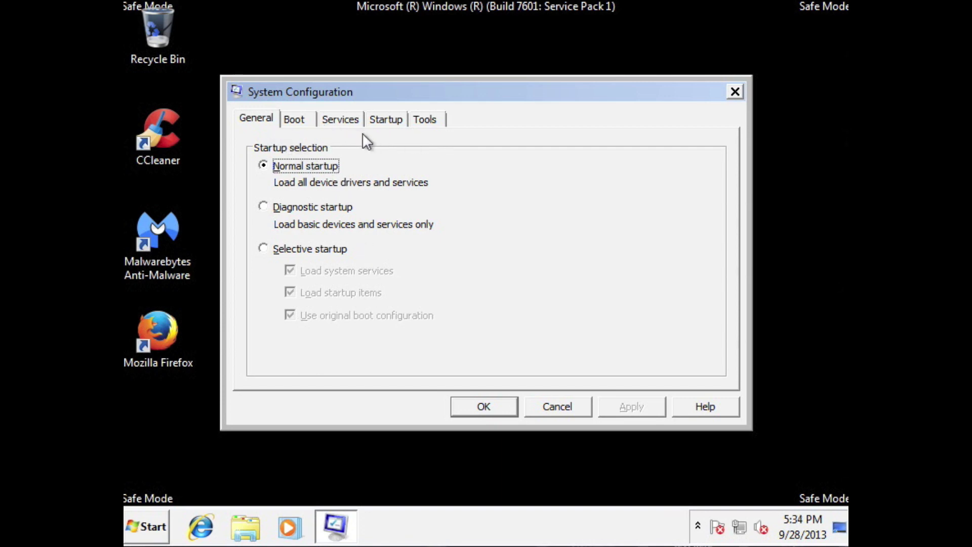
pyautogui.click(383, 126)
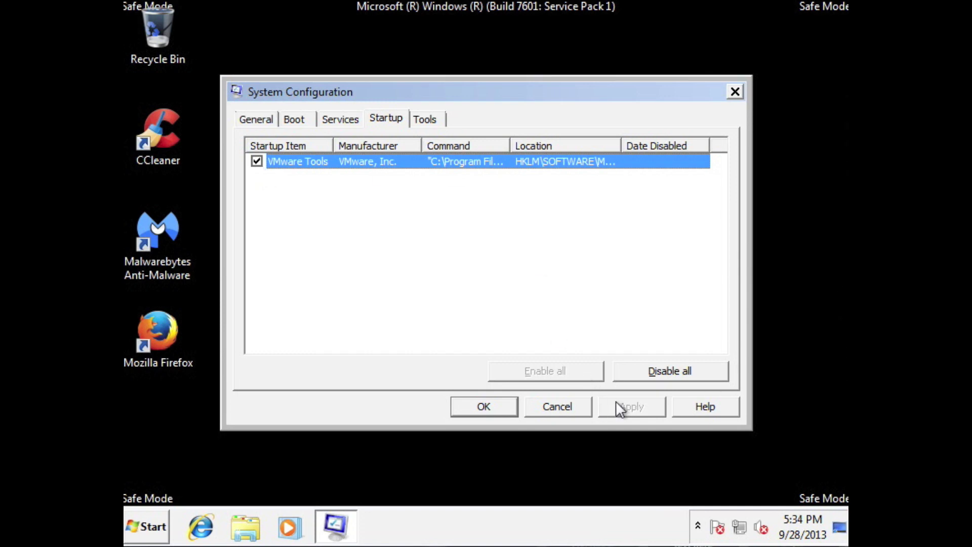
pyautogui.click(514, 409)
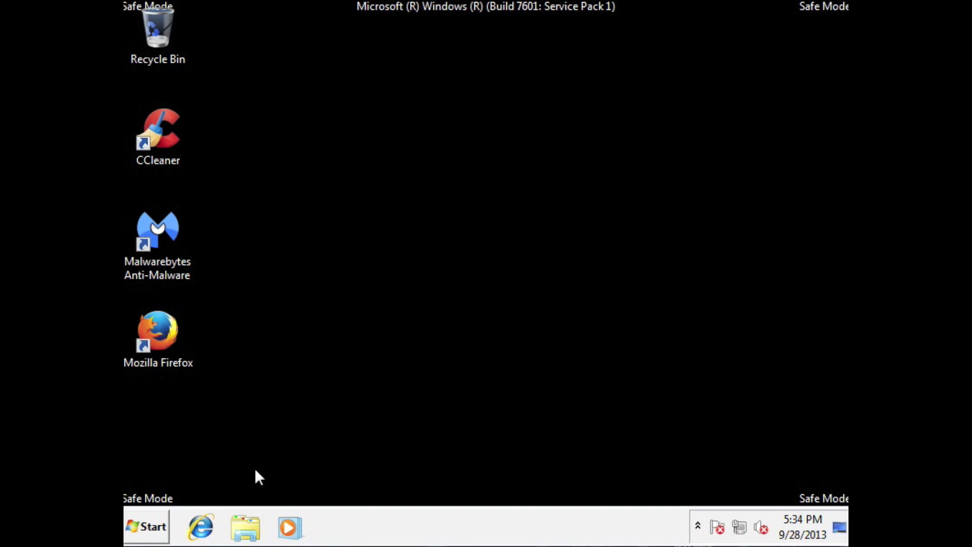
# - Restart Windows from the Start menu's Shut down options to leave Safe Mode
pyautogui.click(151, 524)
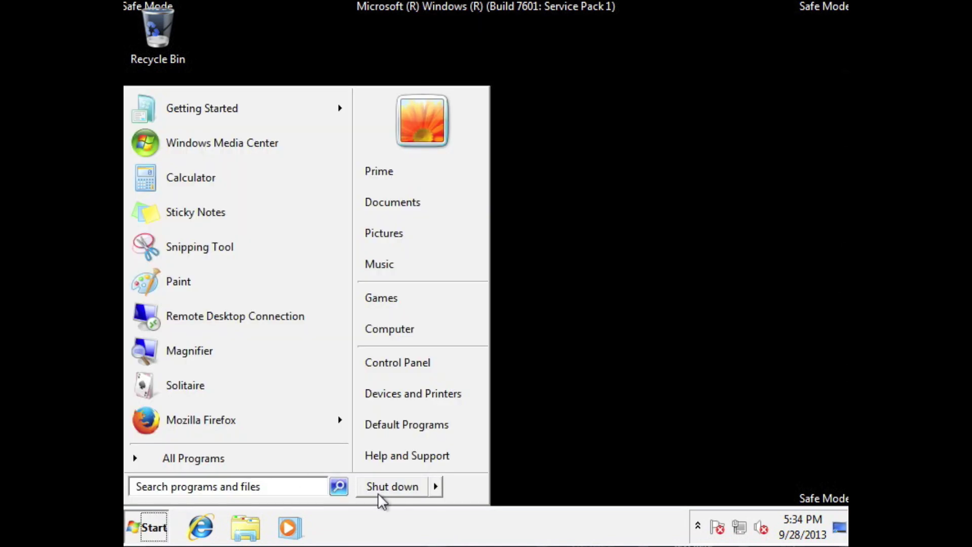
pyautogui.click(436, 486)
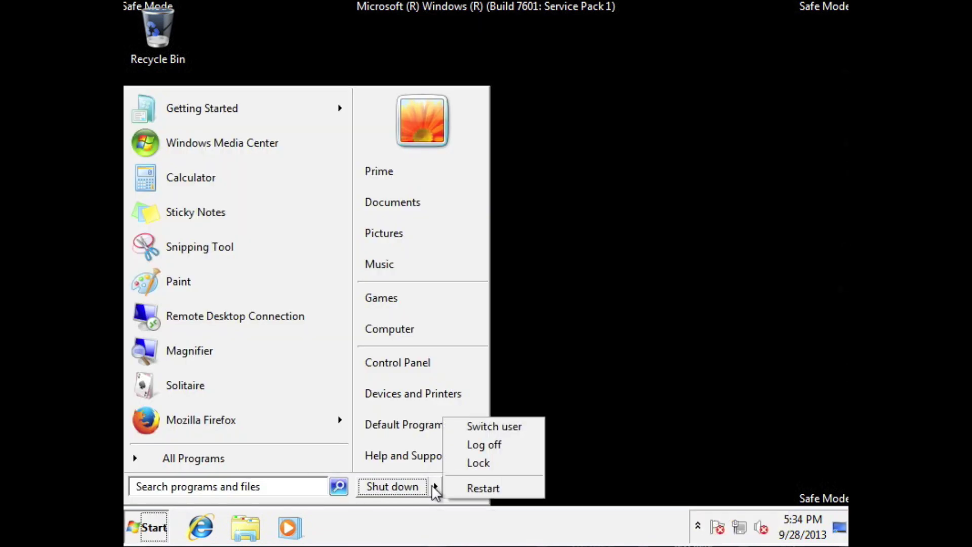
pyautogui.click(462, 489)
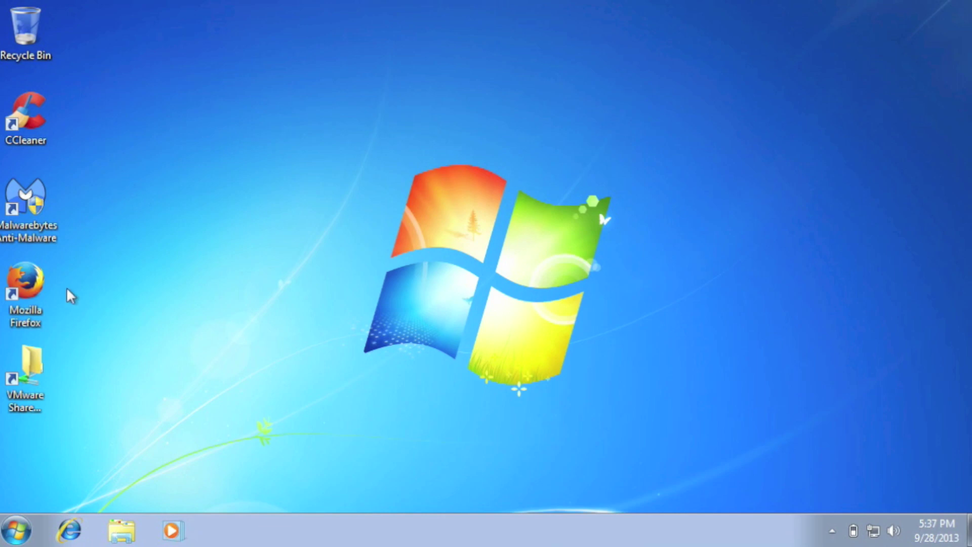
# - Launch Internet Explorer, decline the default-browser prompt, and go to google.com
pyautogui.click(28, 291)
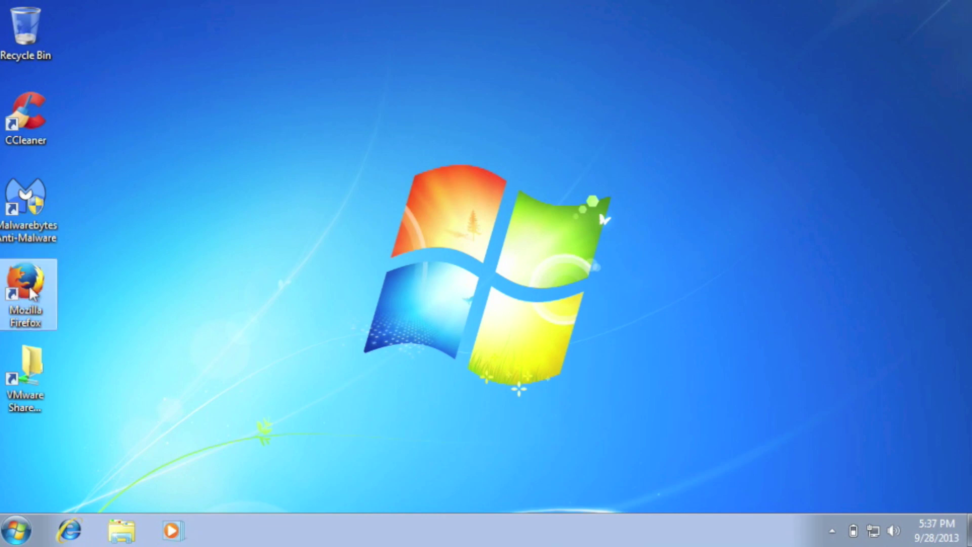
pyautogui.click(71, 529)
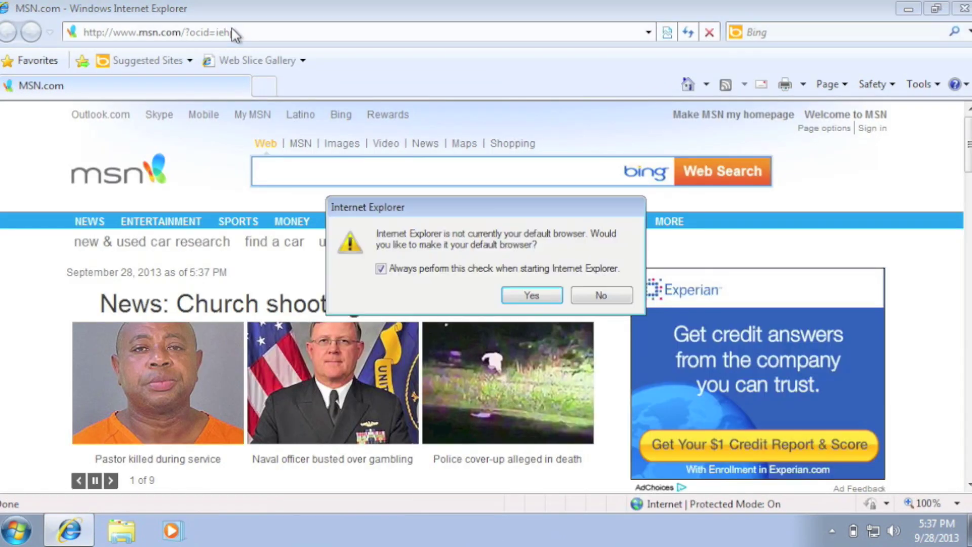
pyautogui.click(596, 296)
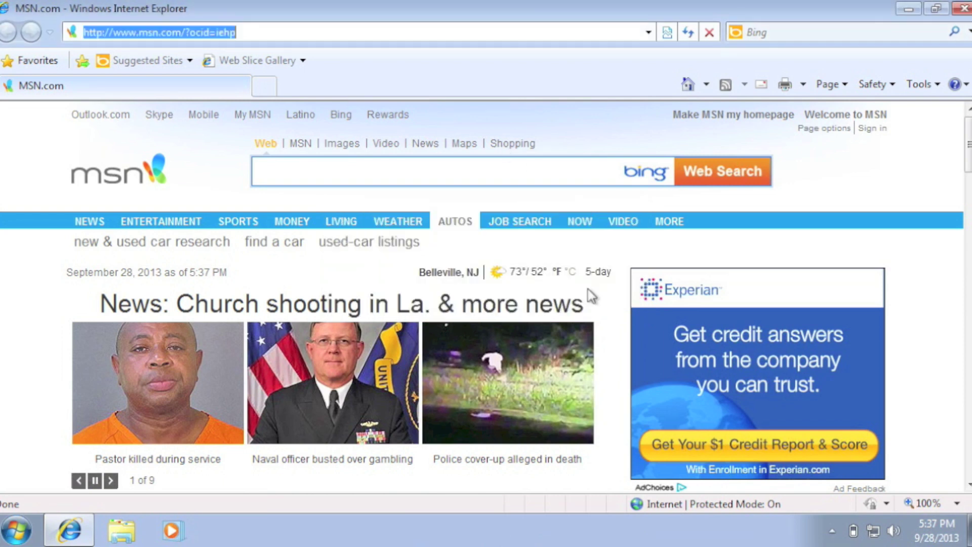
pyautogui.write('goog')
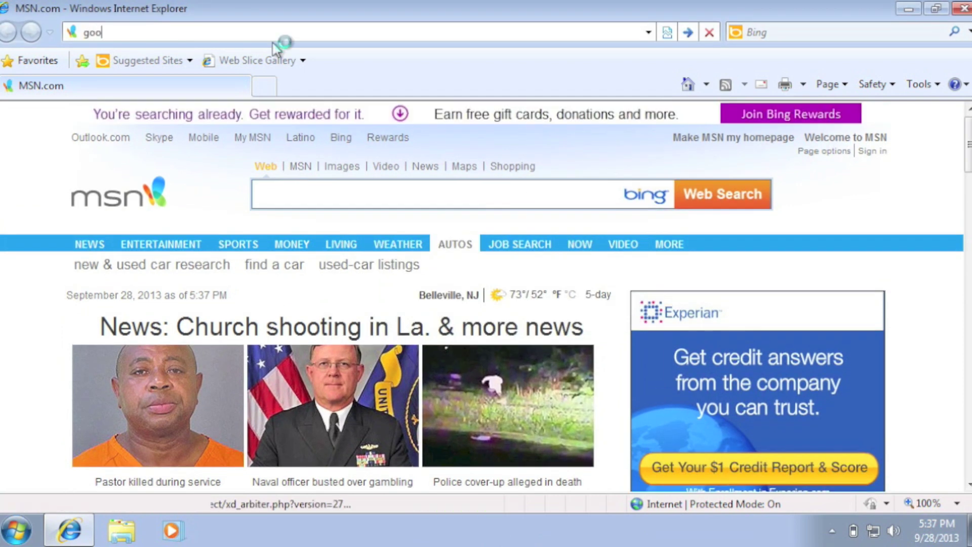
pyautogui.write('le.com')
pyautogui.press('Return')
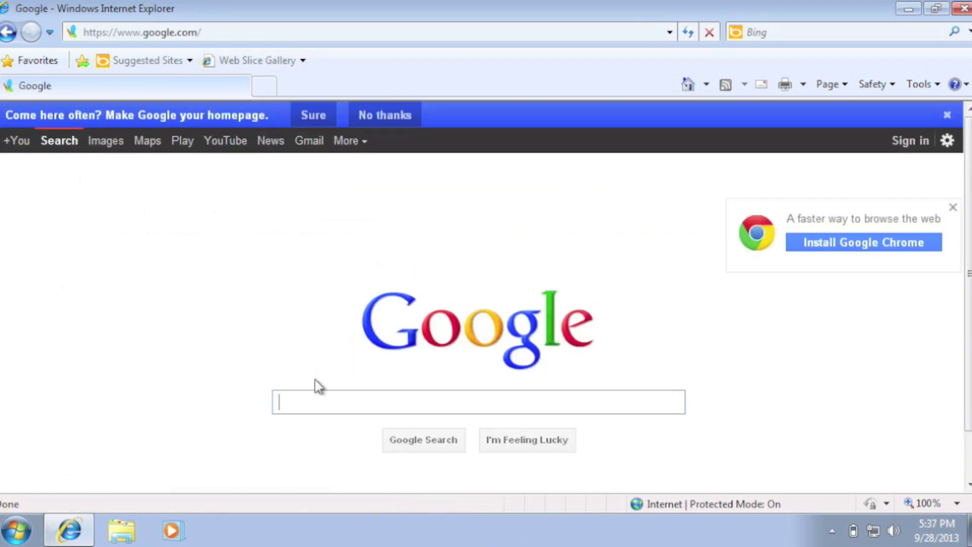
# - Search Google for 'firefox', open the mozilla.org result, and start the free Firefox download
pyautogui.write('firefox')
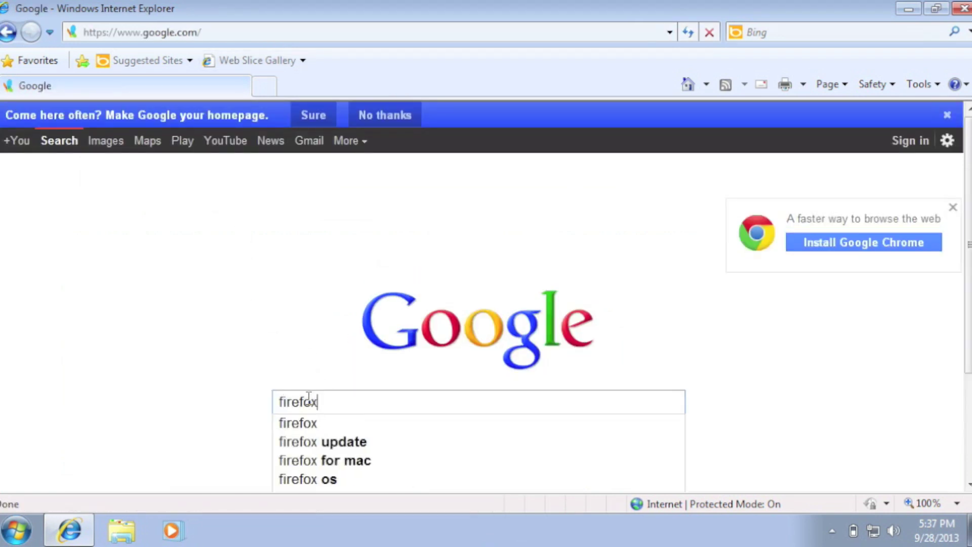
pyautogui.press('Return')
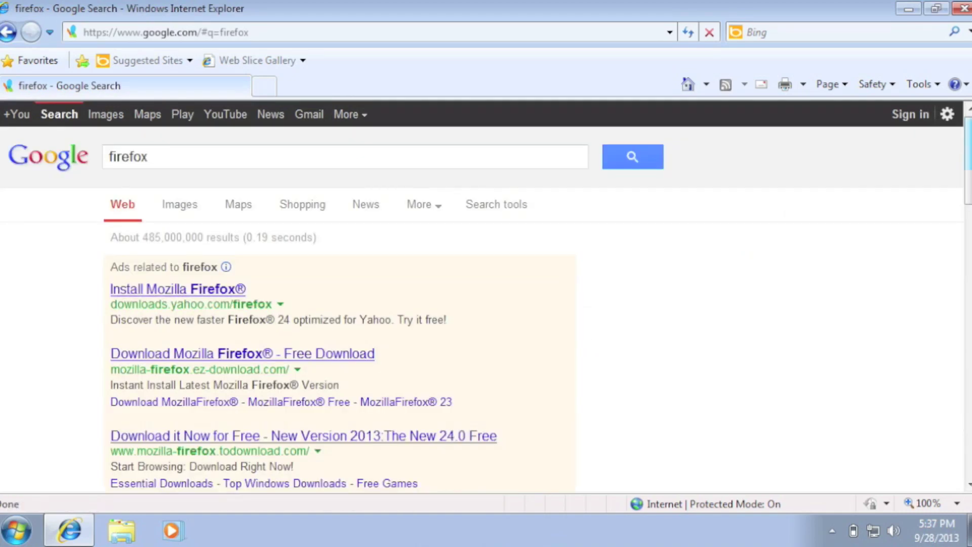
pyautogui.moveTo(968, 152); pyautogui.dragTo(968, 183)
pyautogui.scroll(-2, 536, 296)
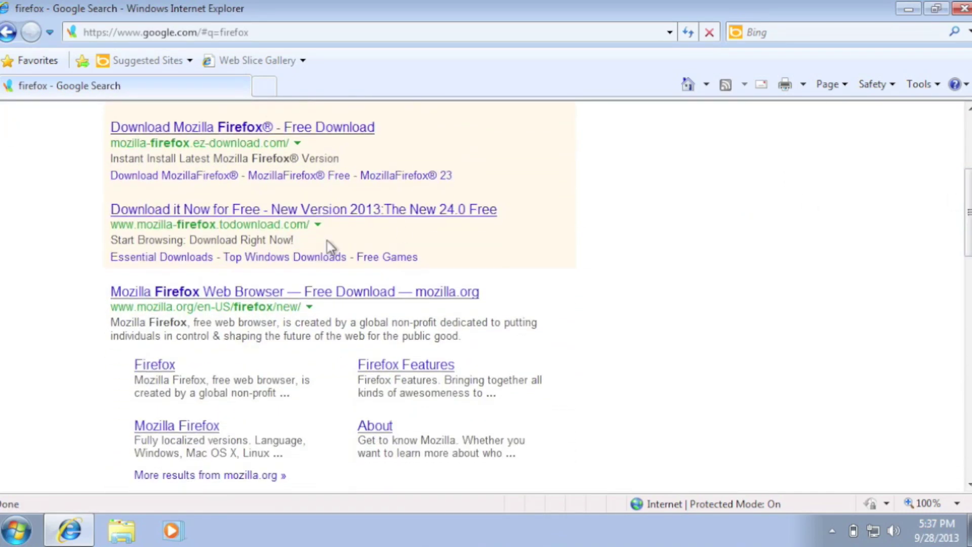
pyautogui.click(317, 292)
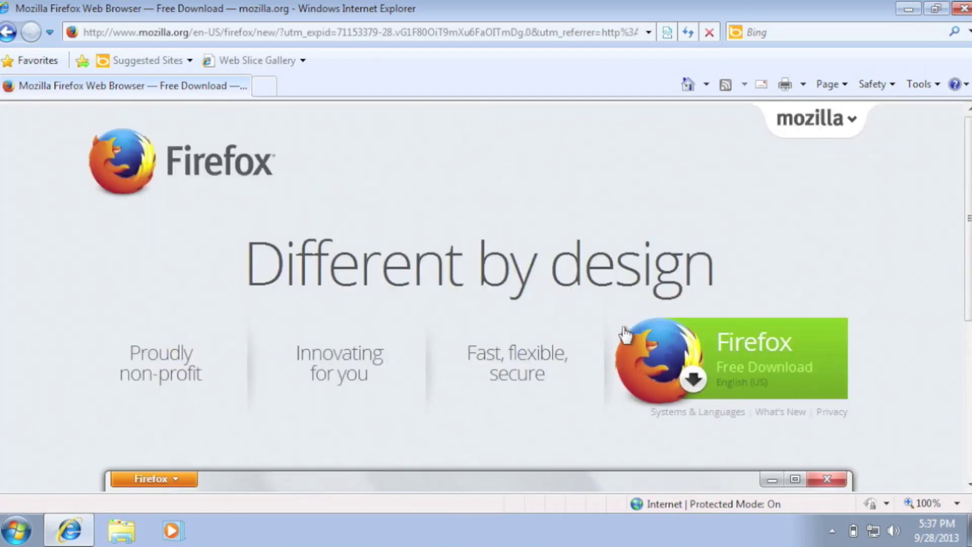
pyautogui.click(761, 364)
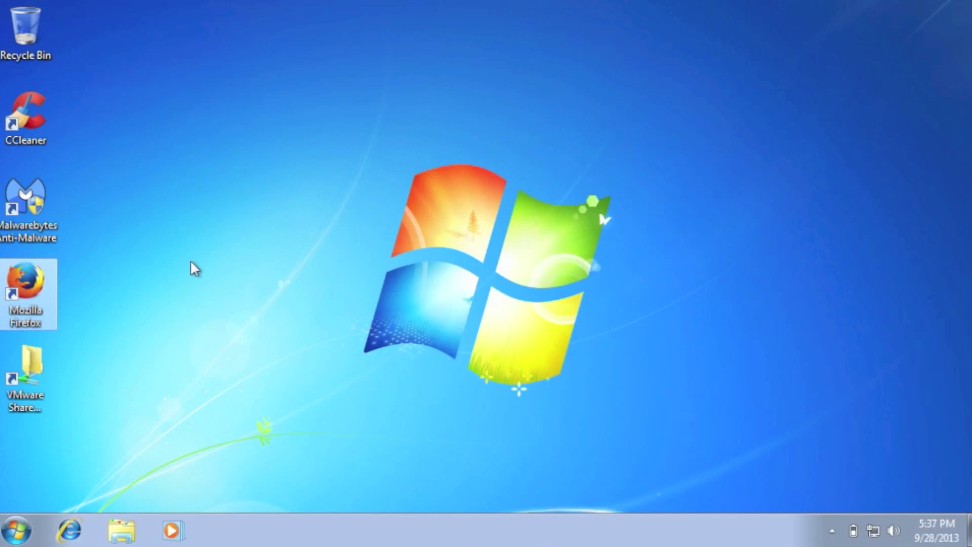
# - In Firefox, search add-ons for 'adblock', install Adblock Plus 2.3.2, then close the welcome and Add-ons tabs
pyautogui.doubleClick(35, 277)
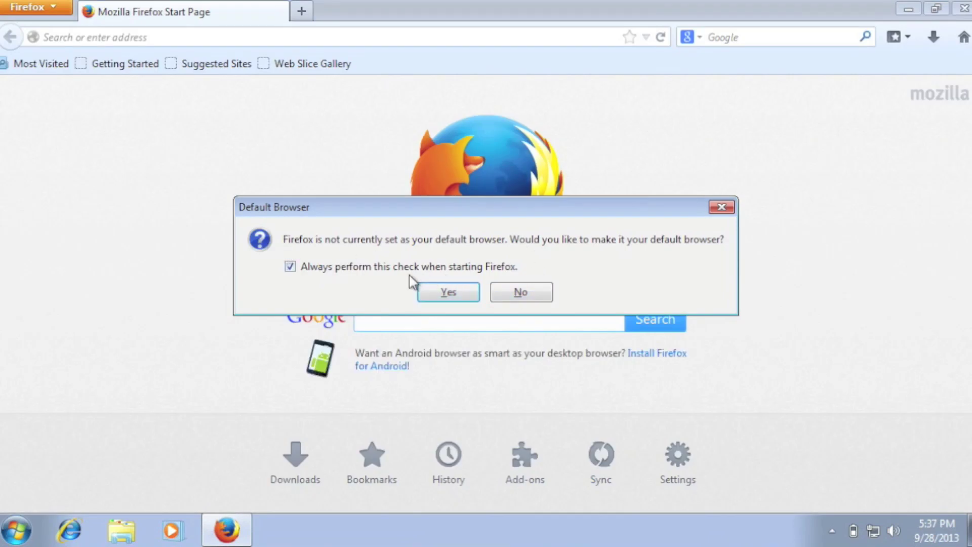
pyautogui.click(516, 293)
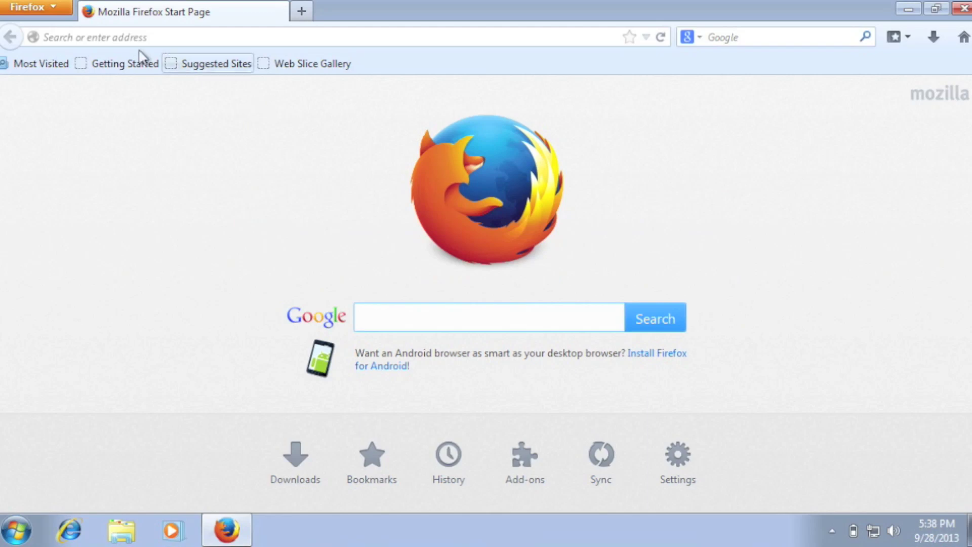
pyautogui.click(45, 9)
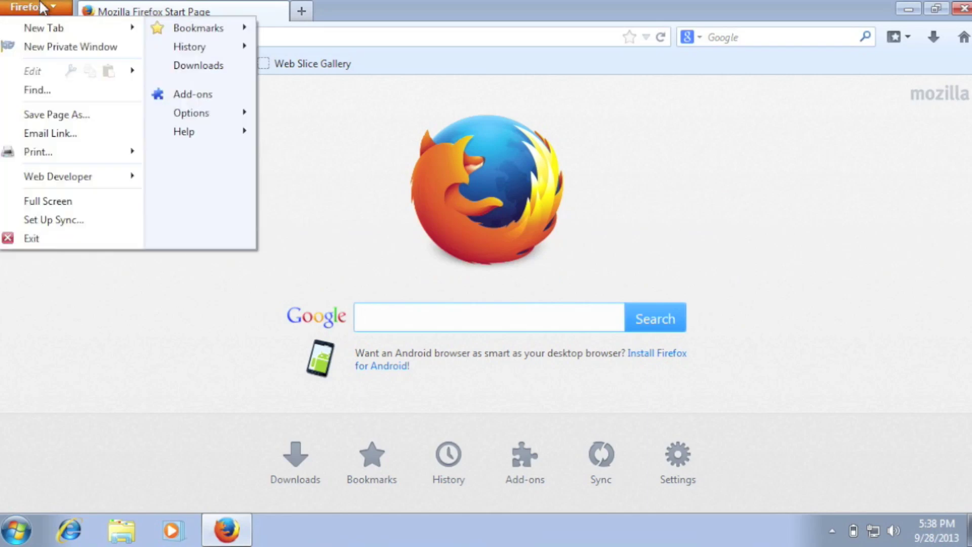
pyautogui.click(166, 95)
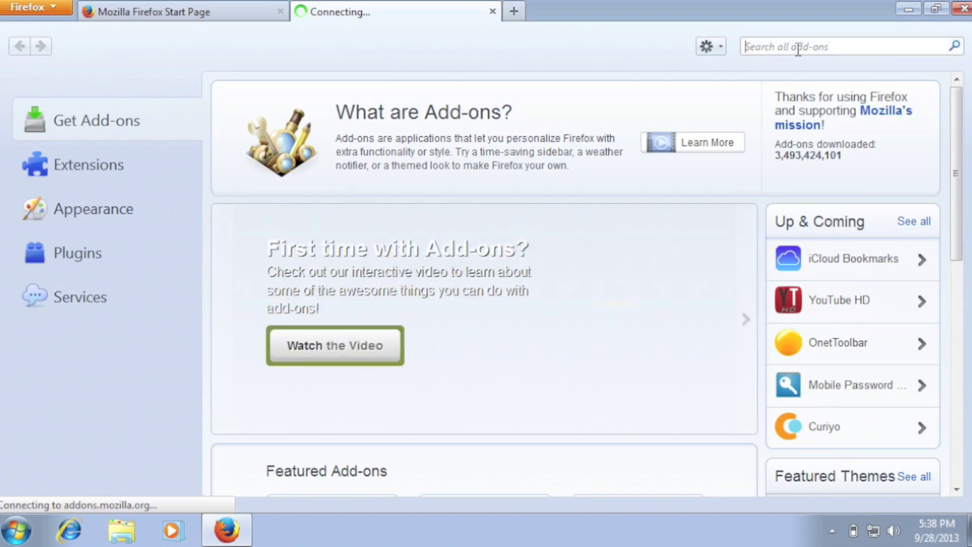
pyautogui.click(793, 52)
pyautogui.write('adblock')
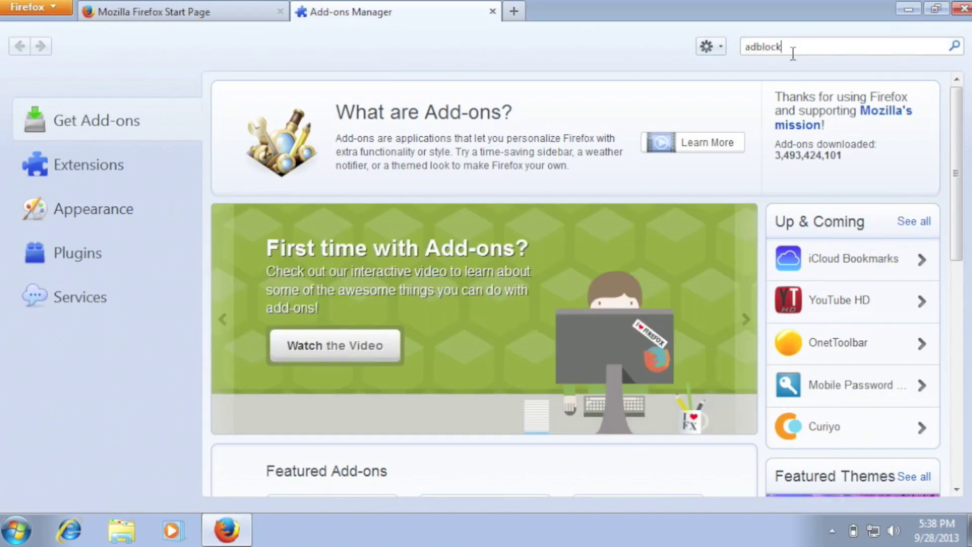
pyautogui.press('Return')
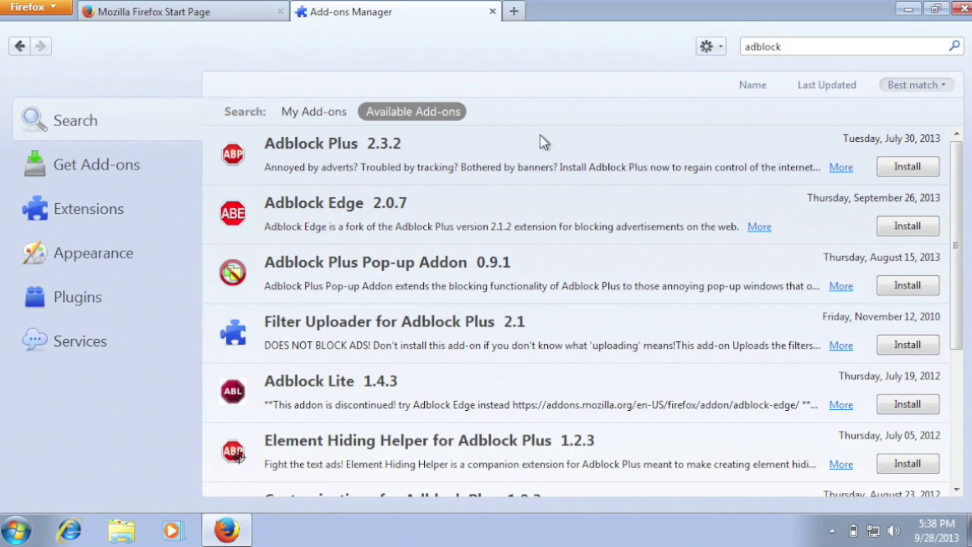
pyautogui.click(906, 167)
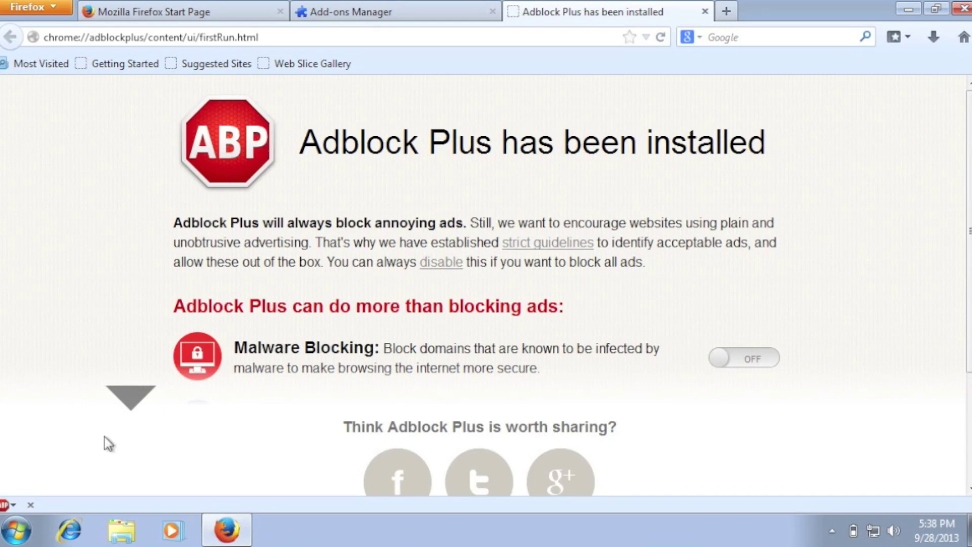
pyautogui.click(705, 12)
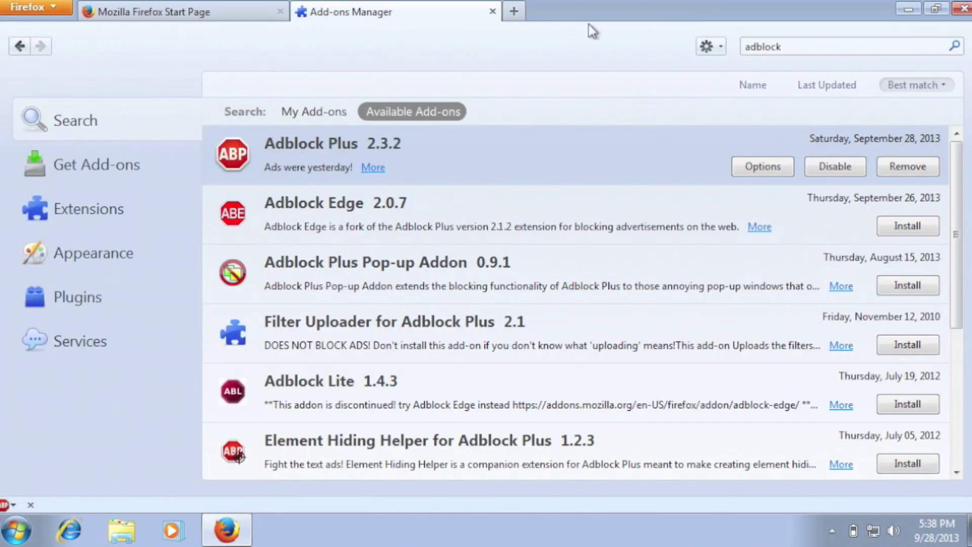
pyautogui.click(492, 12)
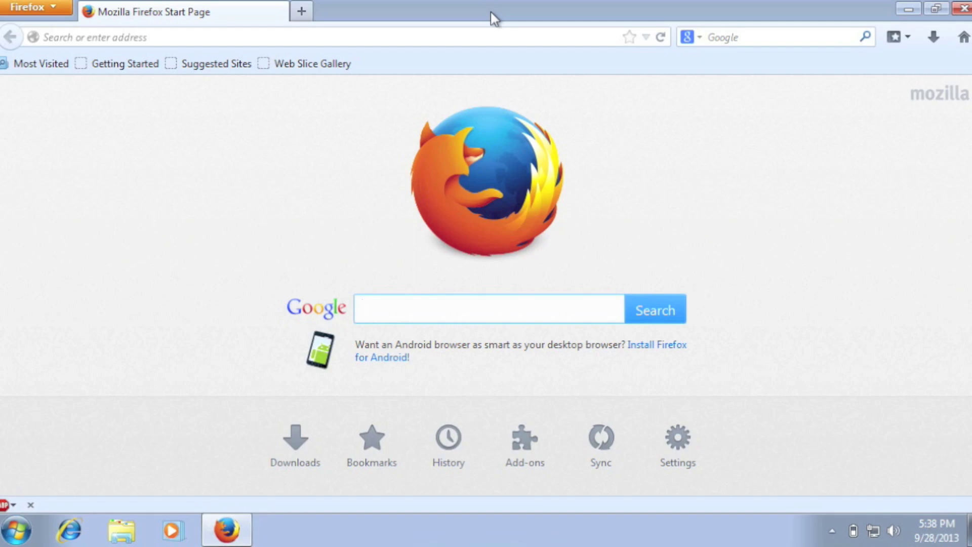
# - Close the Firefox window to return to the Windows 7 desktop
pyautogui.click(955, 11)
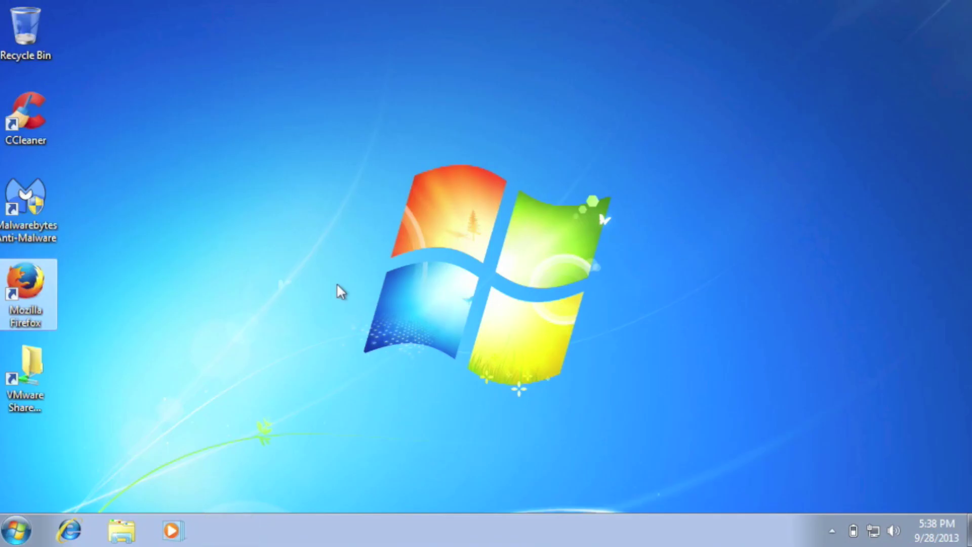